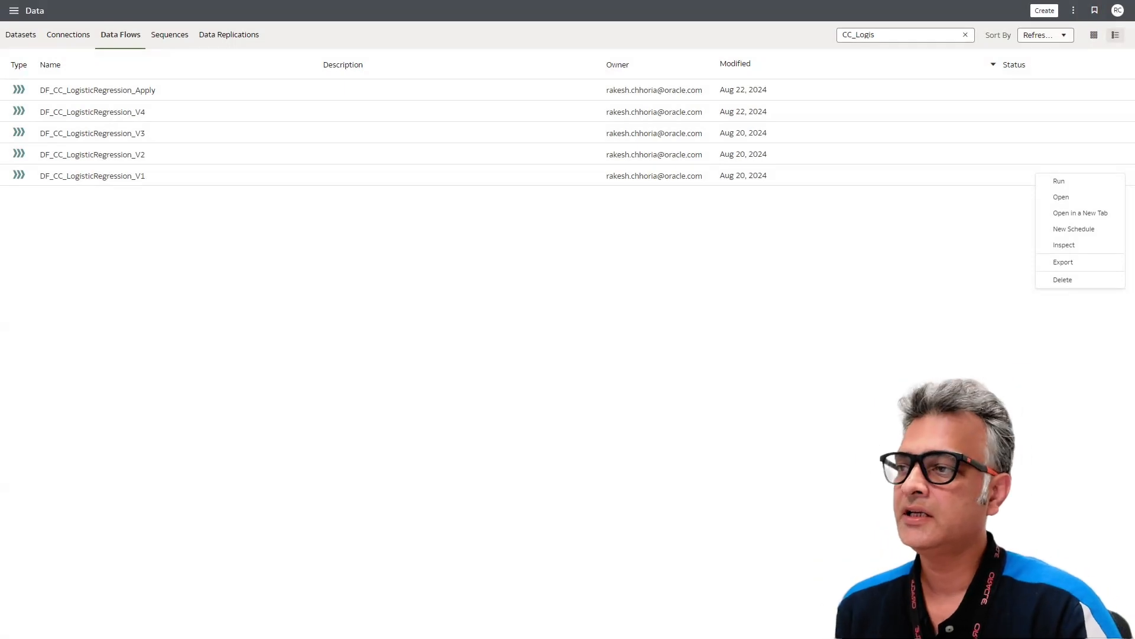
# Step: Open the data flow DF_CC_LogisticRegression_V1
pyautogui.click(724, 275)
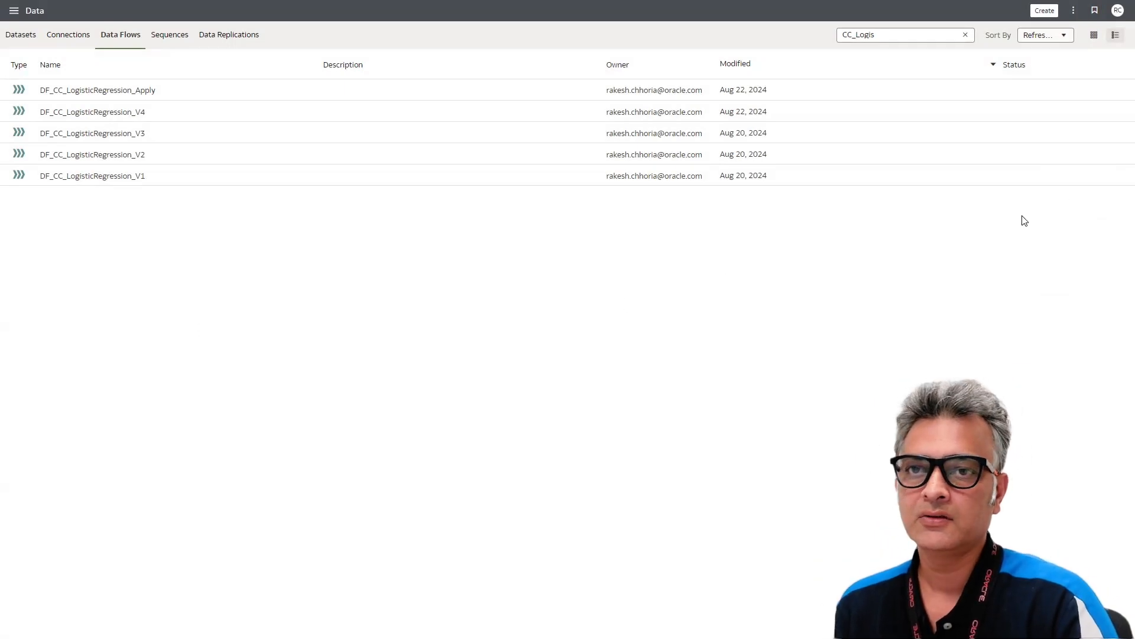
pyautogui.click(1112, 176)
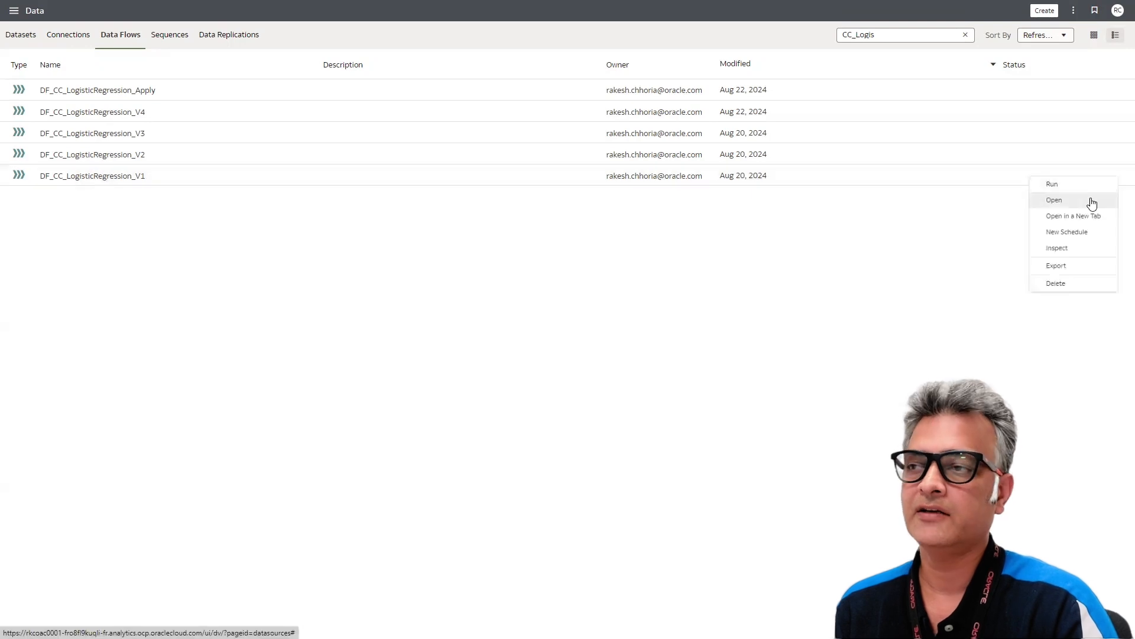
pyautogui.click(1090, 198)
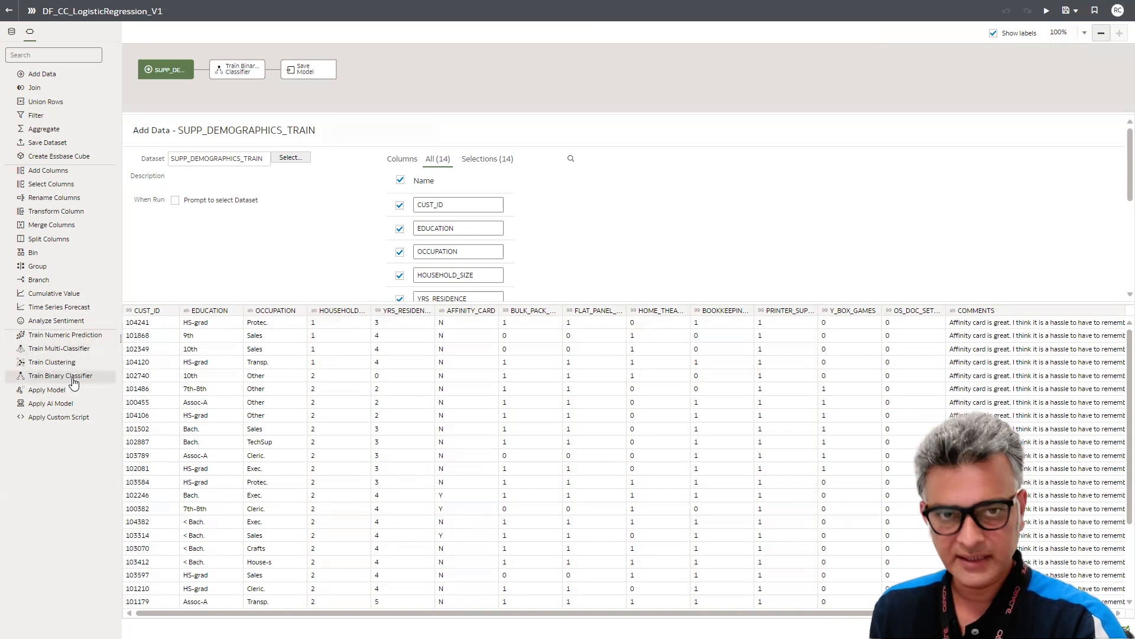
# Step: Review the Train Binary Classifier step's available training scripts, target column choices and full list of model parameters
pyautogui.click(236, 72)
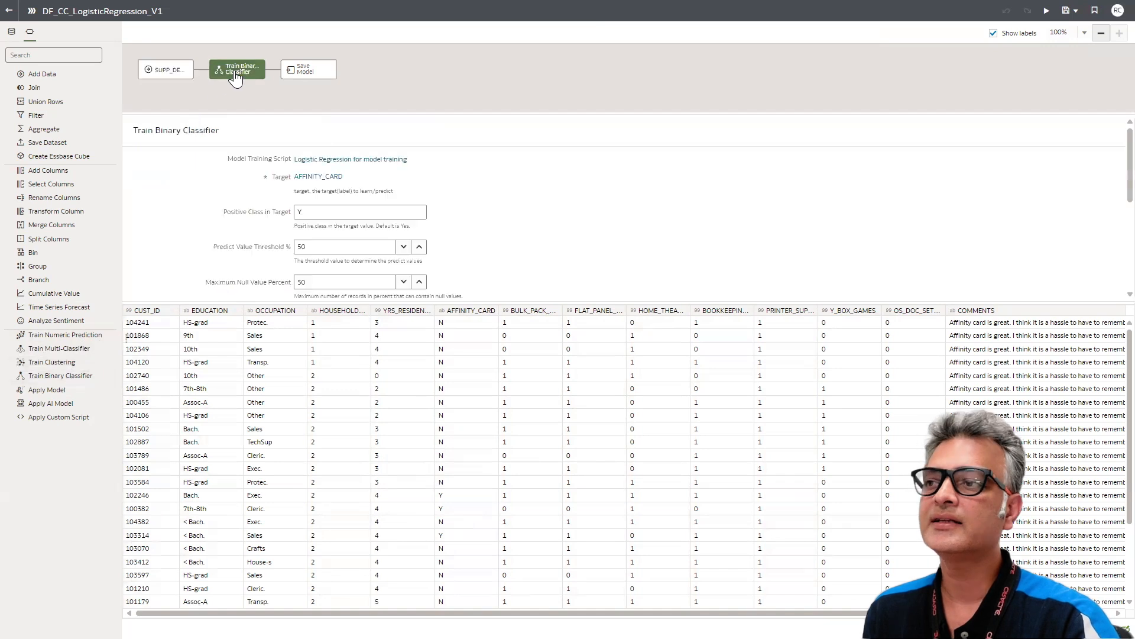
pyautogui.click(335, 159)
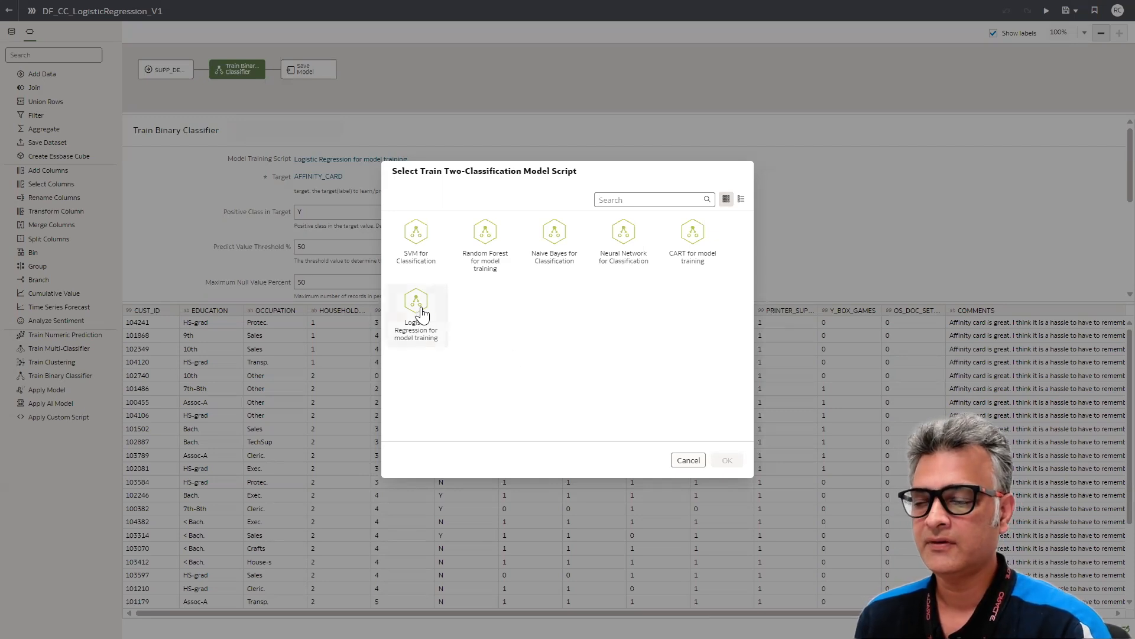
pyautogui.click(687, 461)
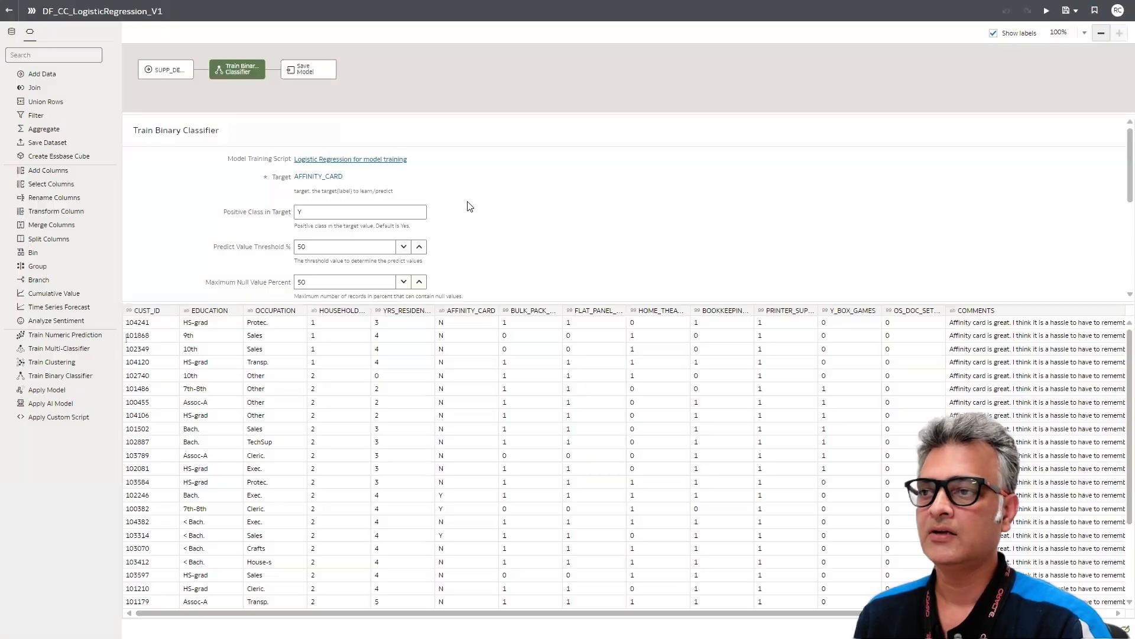
pyautogui.click(334, 177)
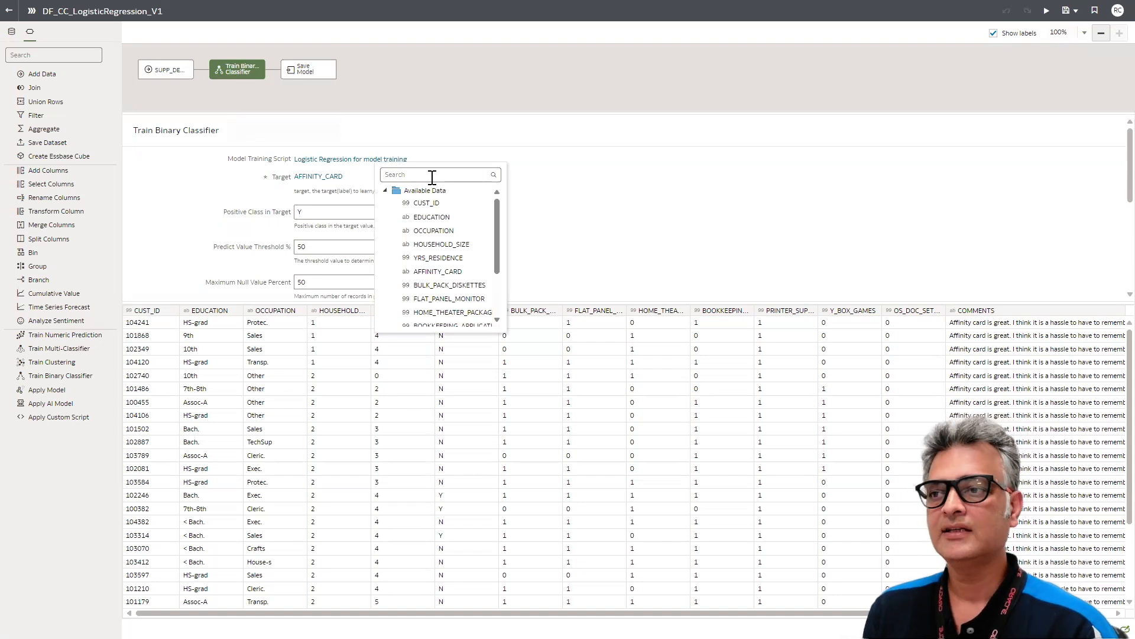
pyautogui.click(657, 229)
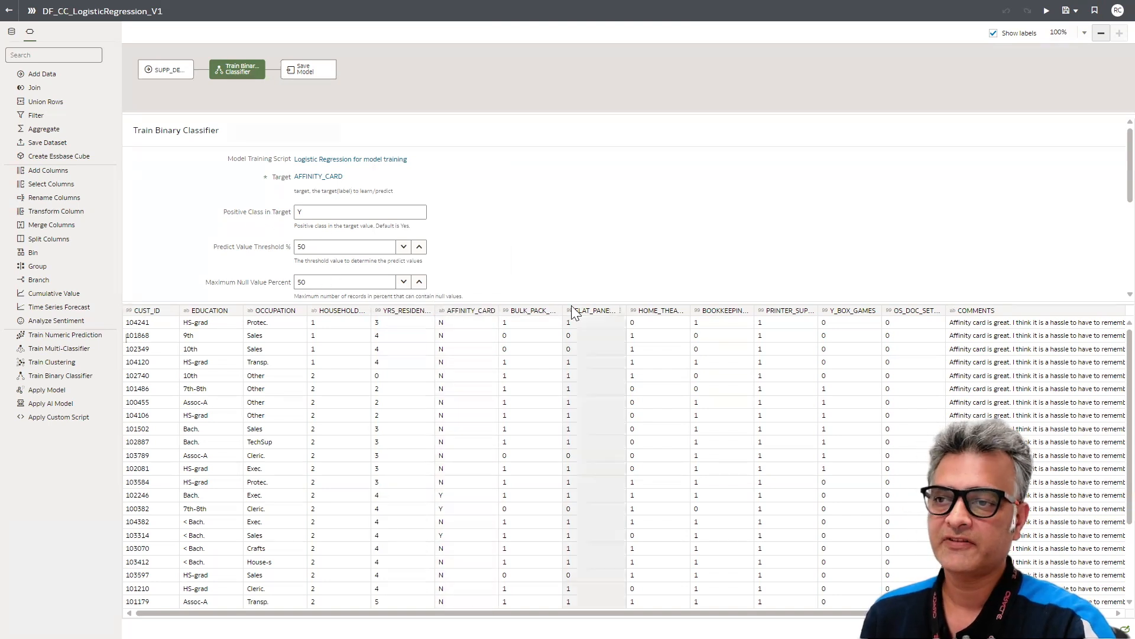
pyautogui.moveTo(572, 299); pyautogui.dragTo(567, 532)
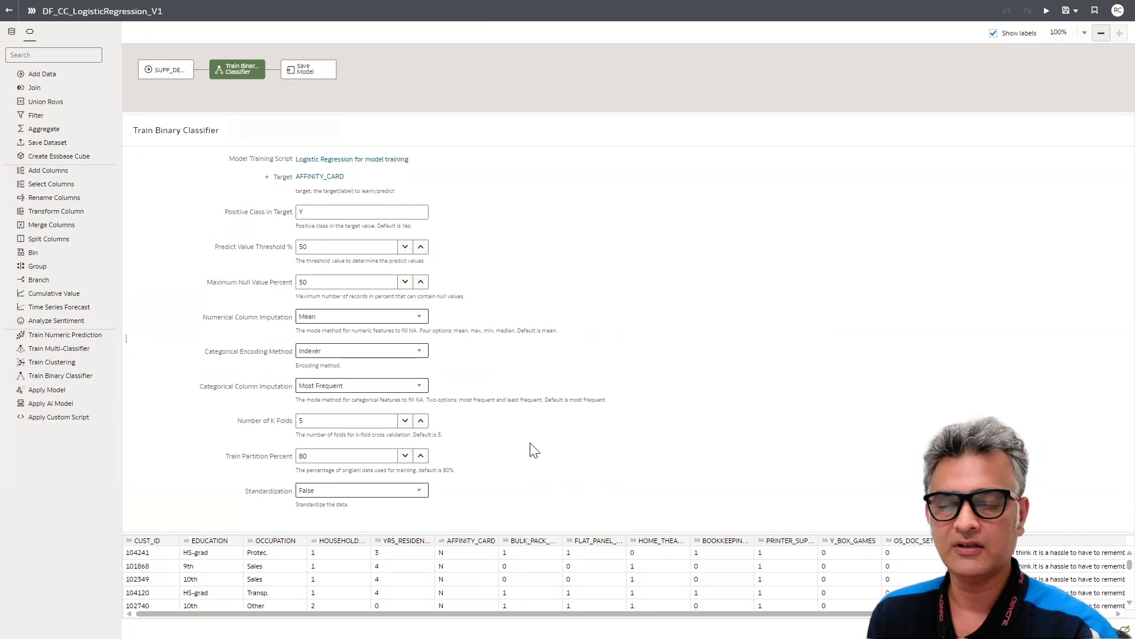
# Step: Check the model name in the Save Model step and close the data flow
pyautogui.click(302, 70)
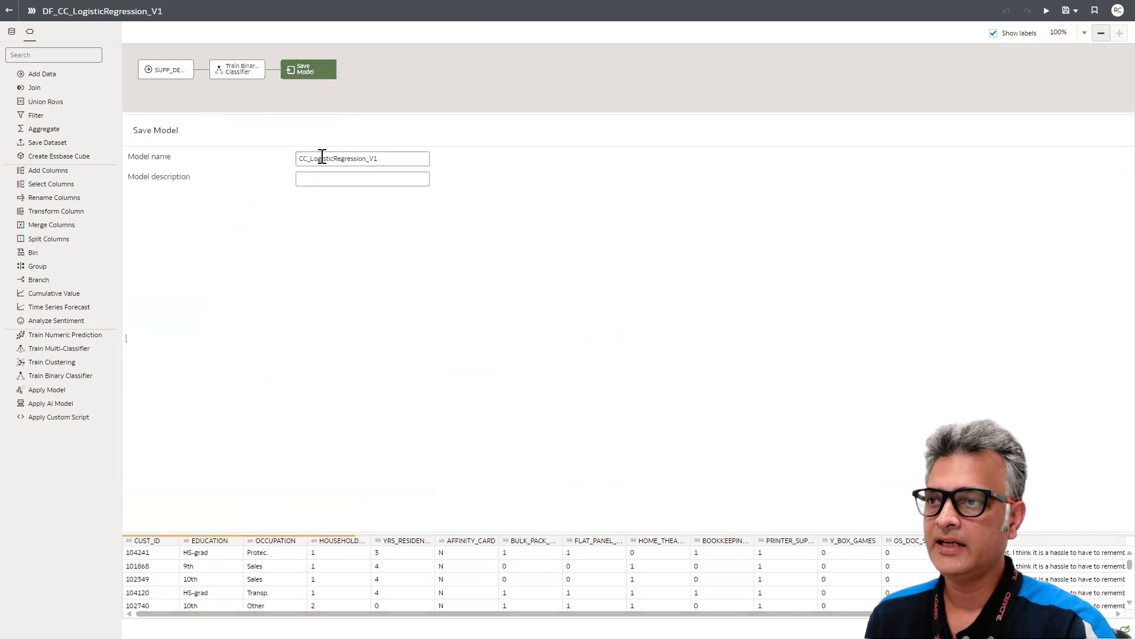
pyautogui.moveTo(398, 158); pyautogui.dragTo(295, 160)
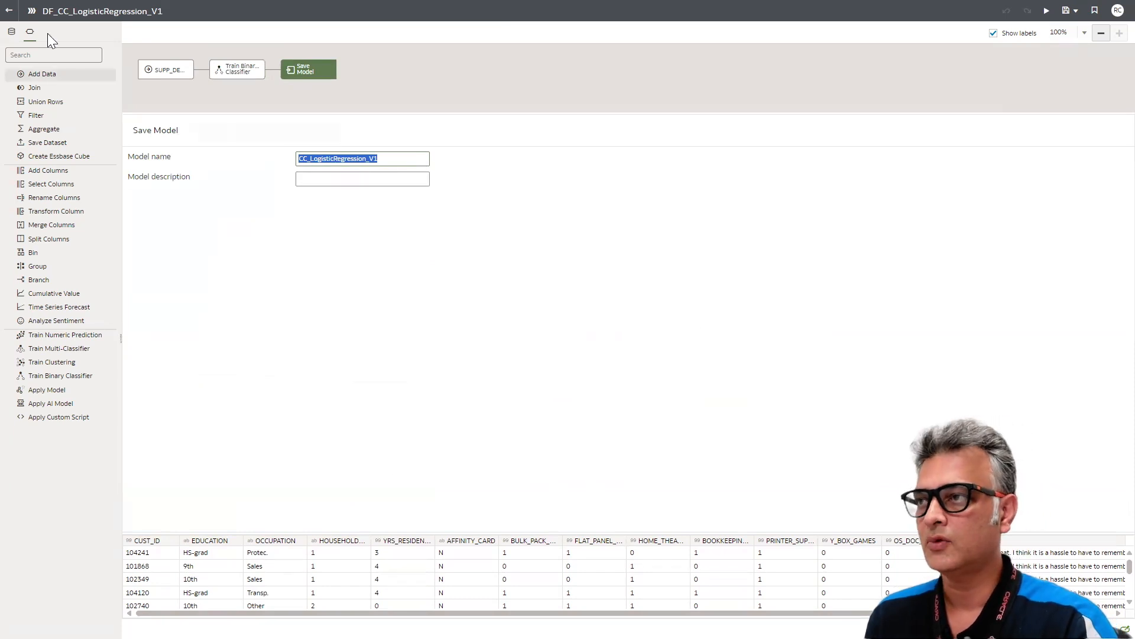
pyautogui.click(8, 11)
pyautogui.click(551, 346)
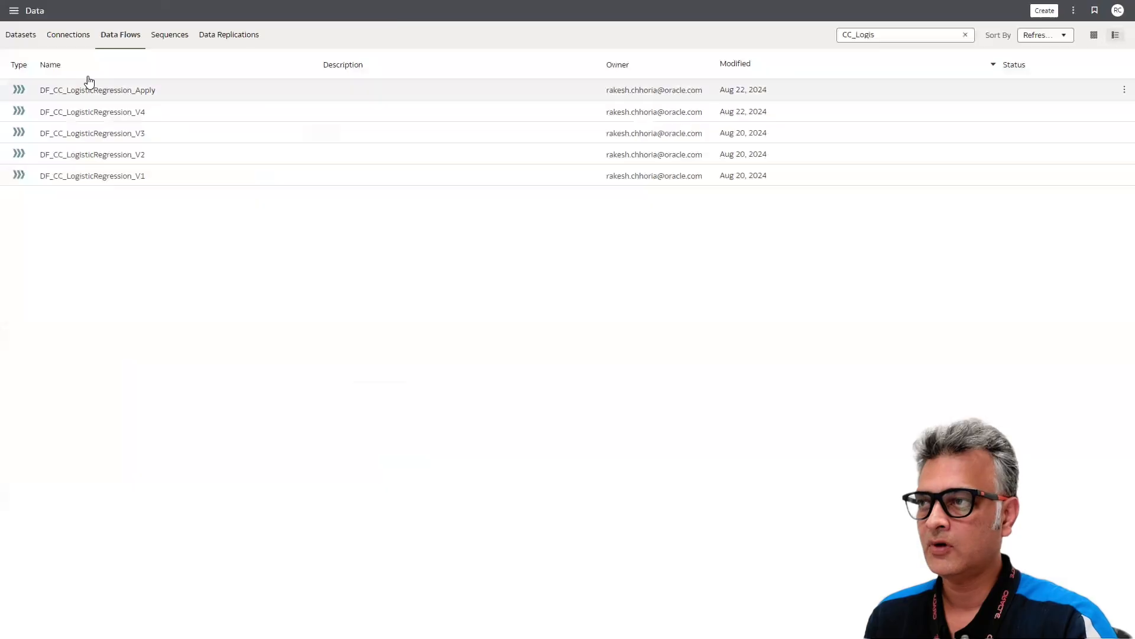
# Step: Inspect the quality metrics and confusion matrix of the machine learning model CC_LogisticRegression_V1, and close its details
pyautogui.click(14, 10)
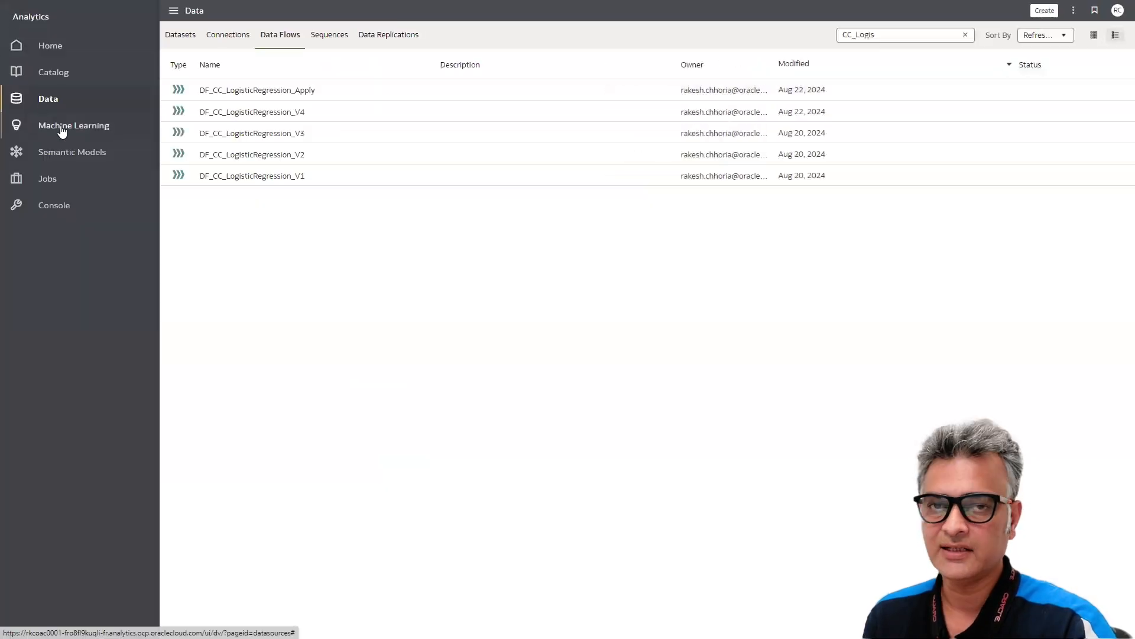
pyautogui.click(62, 131)
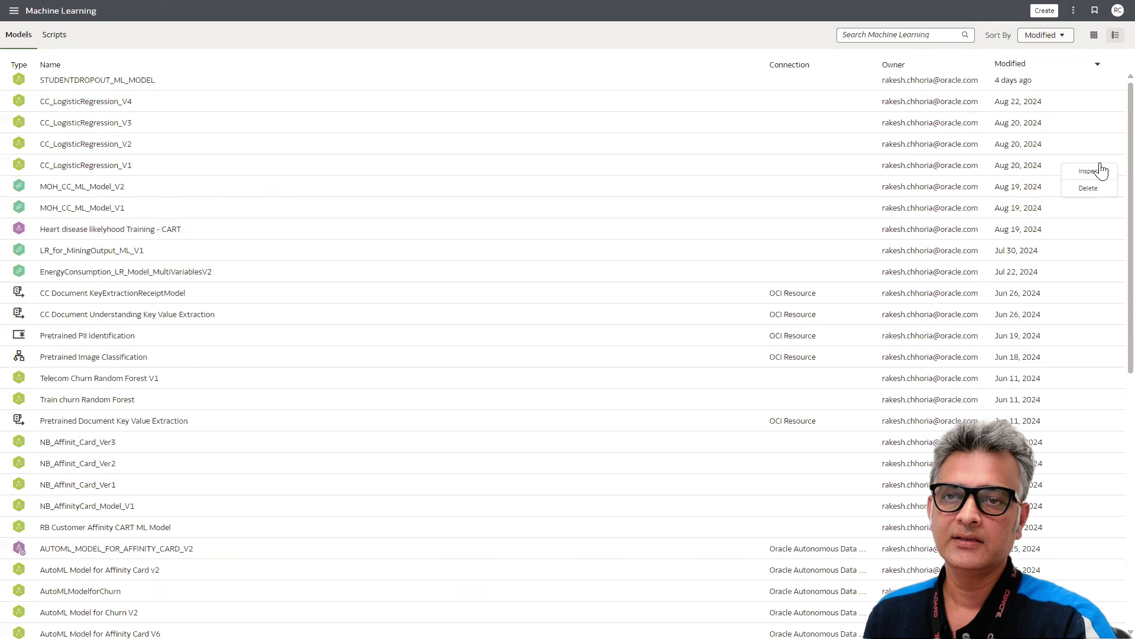
pyautogui.click(1098, 168)
pyautogui.click(1093, 172)
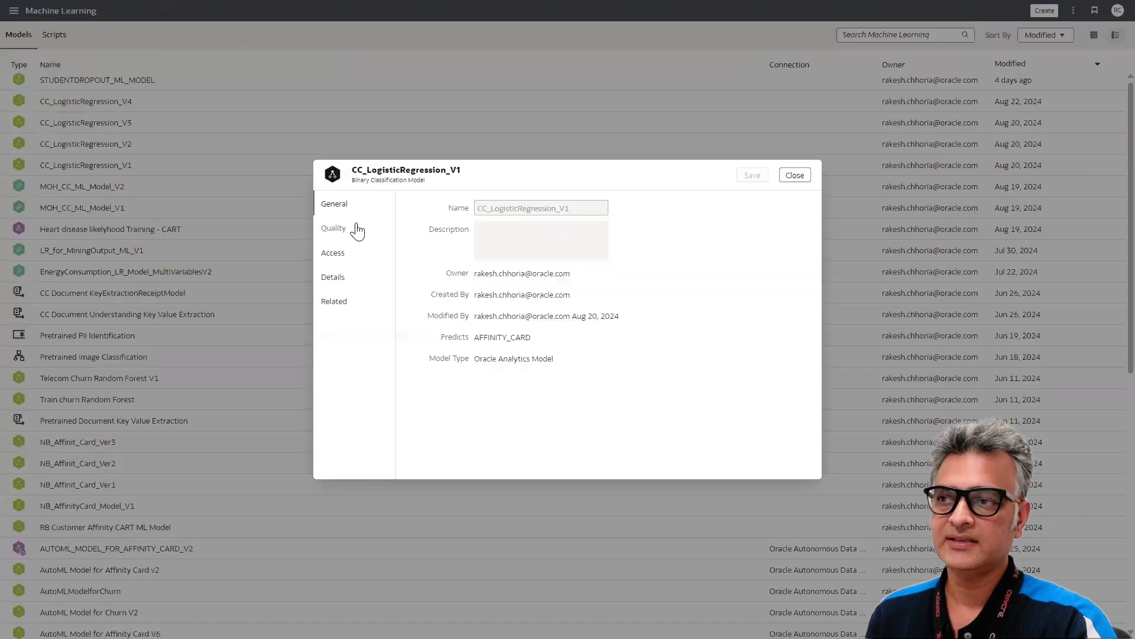
pyautogui.click(335, 230)
pyautogui.moveTo(633, 175); pyautogui.dragTo(554, 157)
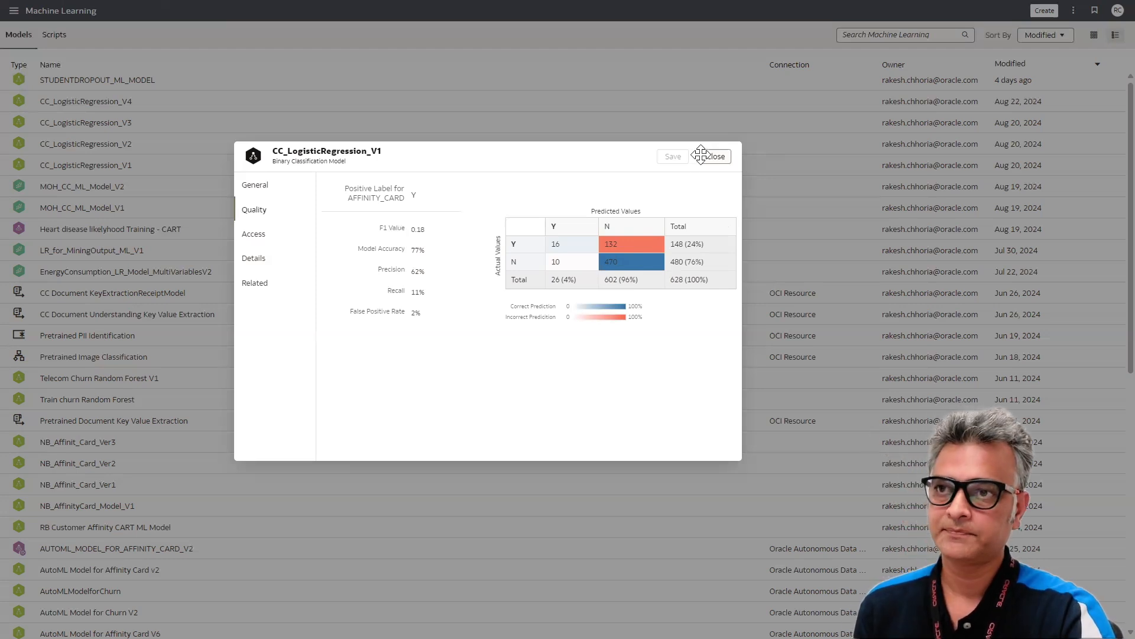
pyautogui.click(718, 158)
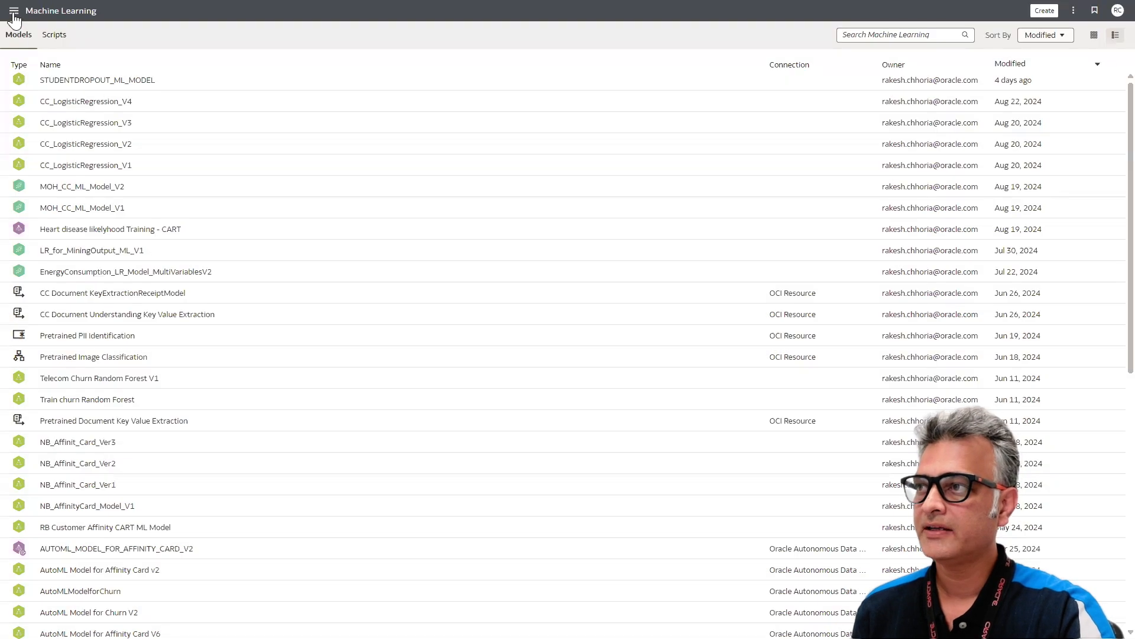
# Step: Open the LR_ThresholdAnalysis workbook from the catalog in author mode, examine the customer split by AFFINITY_CARD, and close it
pyautogui.click(14, 10)
pyautogui.click(52, 77)
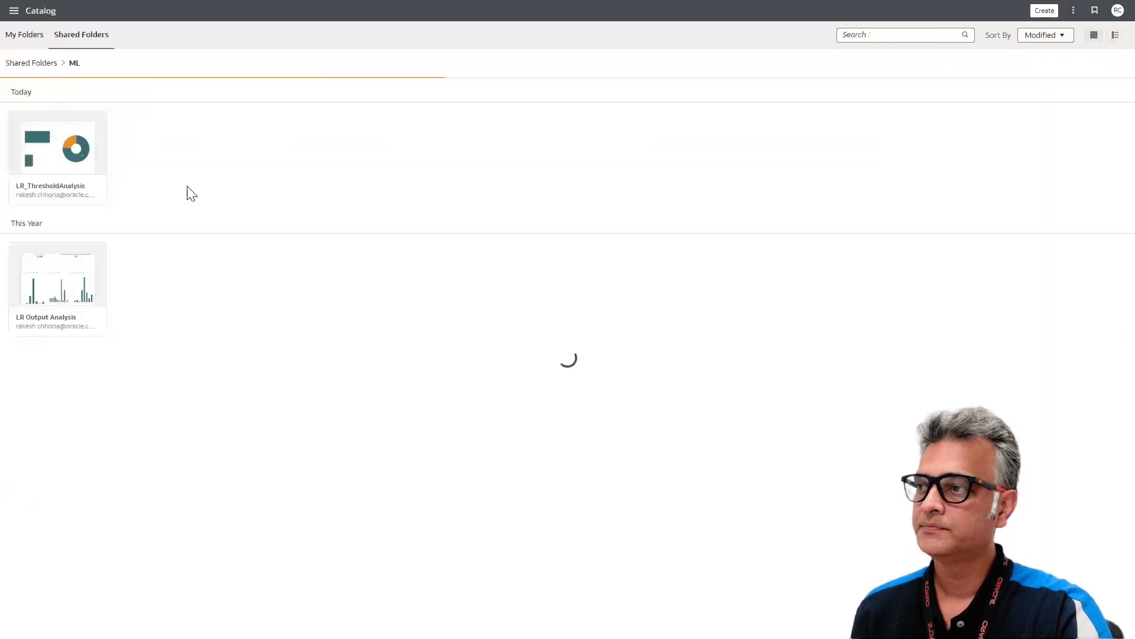
pyautogui.click(75, 156)
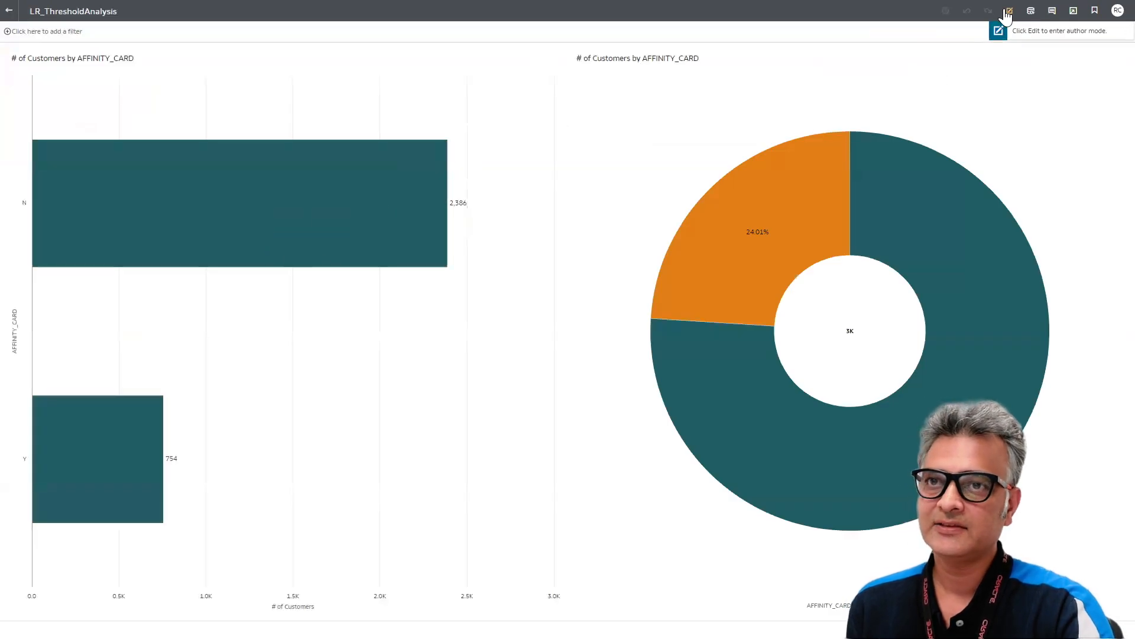
pyautogui.click(1012, 12)
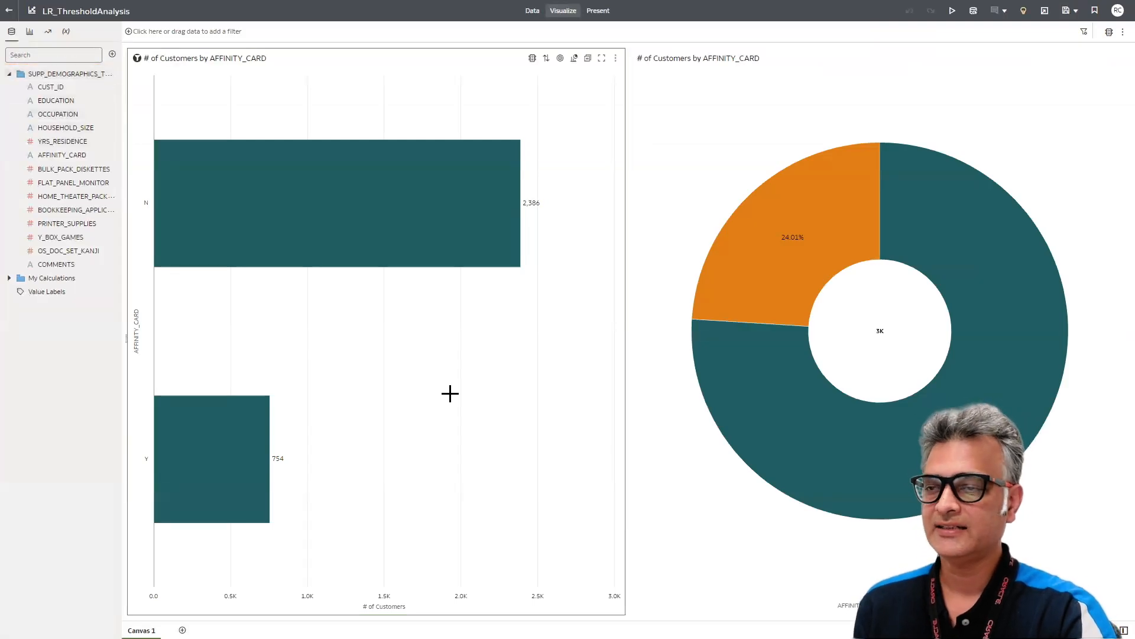
pyautogui.moveTo(437, 225)
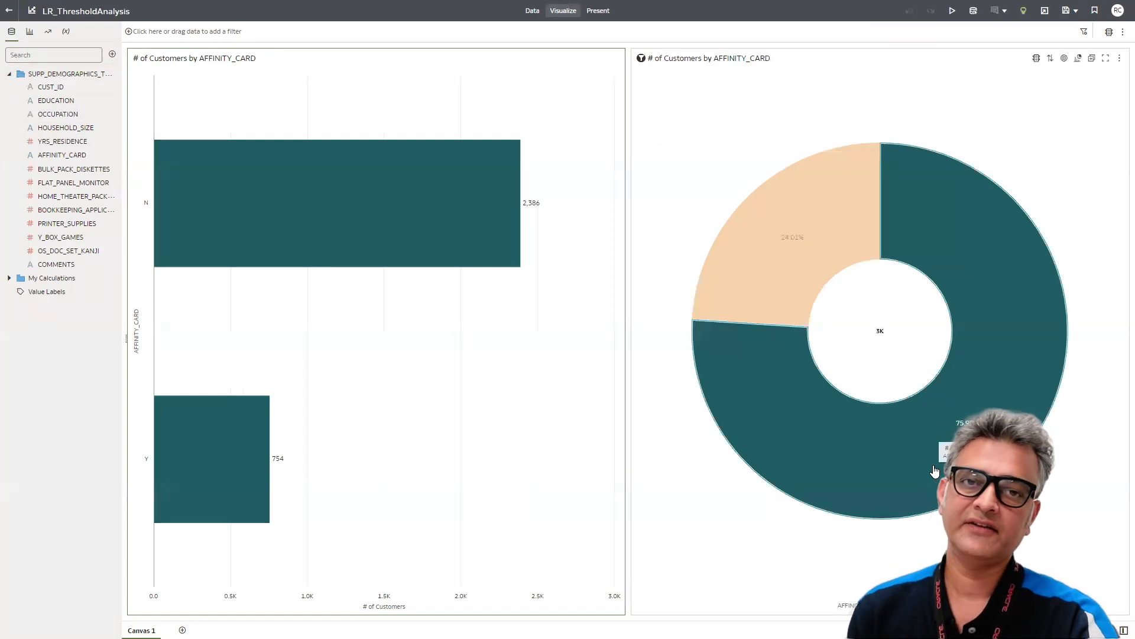
pyautogui.moveTo(750, 271)
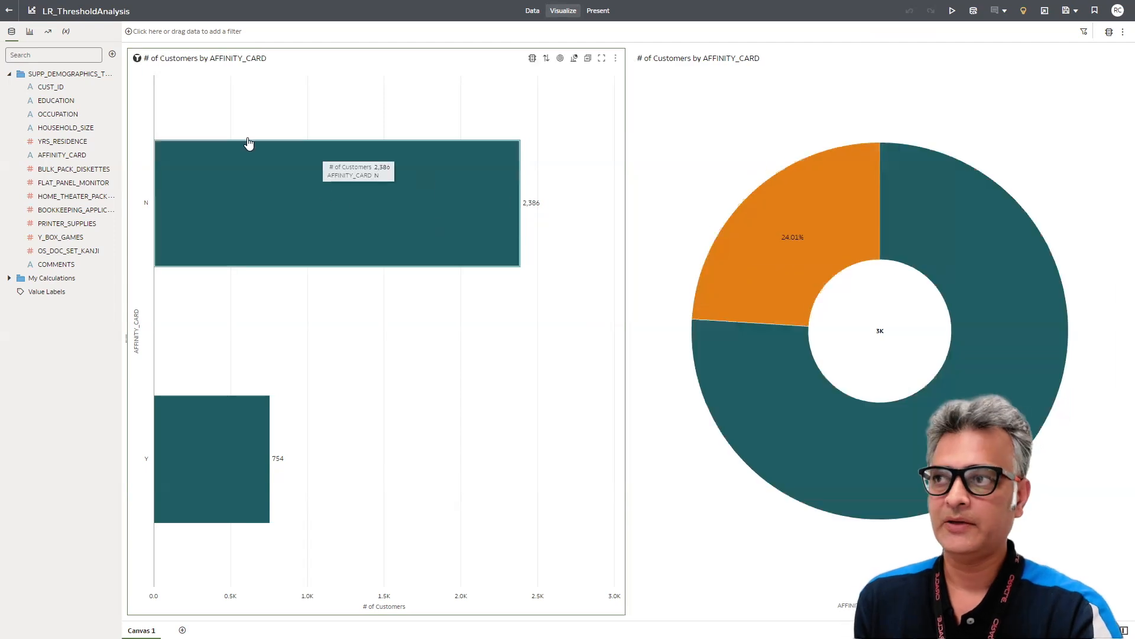
pyautogui.click(11, 11)
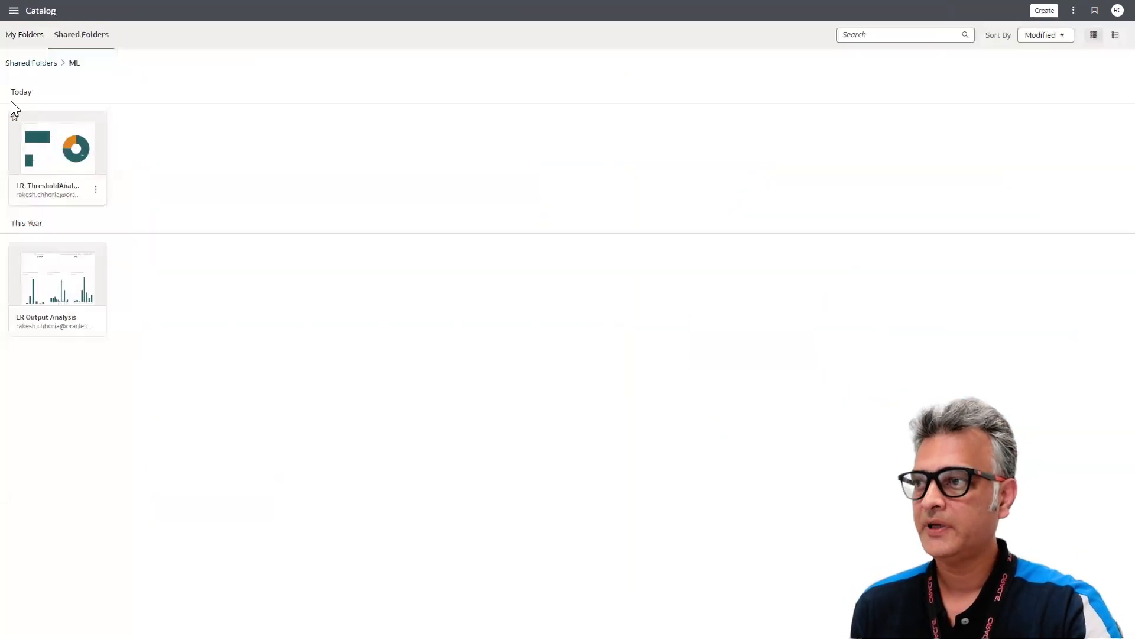
# Step: Reopen the data flow DF_CC_LogisticRegression_V1, examine the classifier's Predict Value Threshold setting, and close the flow
pyautogui.click(10, 12)
pyautogui.click(38, 100)
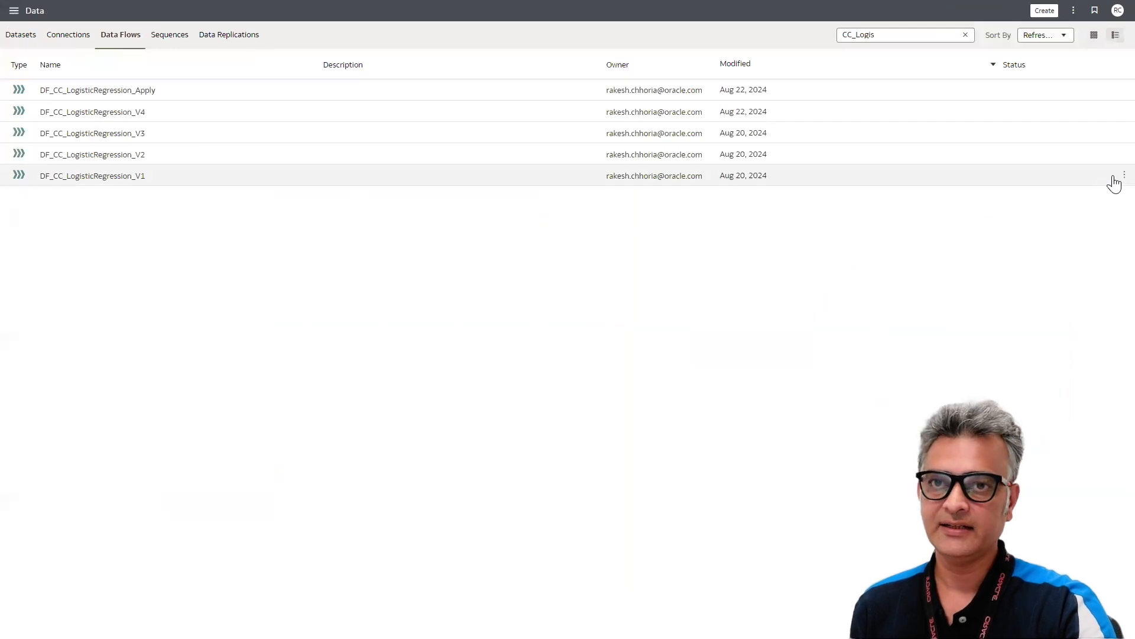
pyautogui.click(1123, 176)
pyautogui.click(1087, 197)
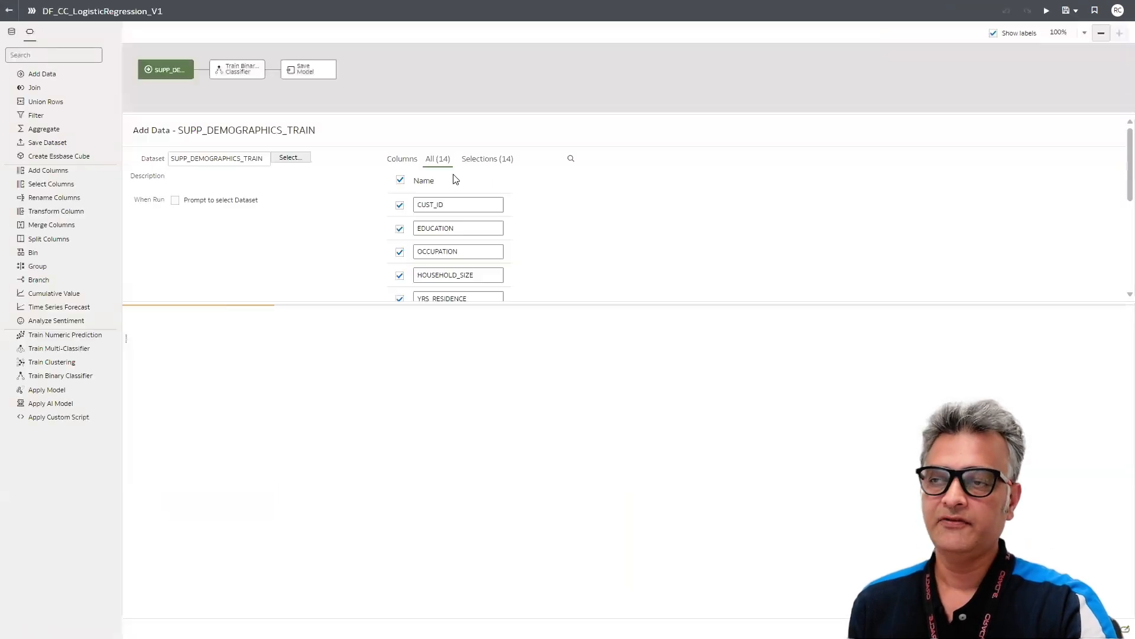
pyautogui.click(231, 74)
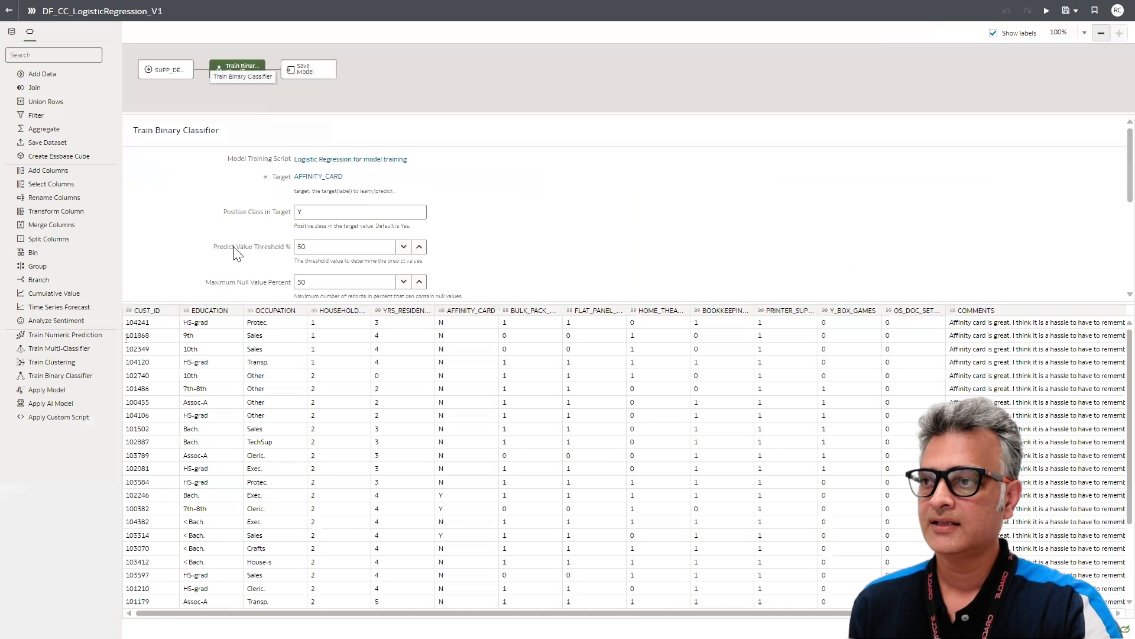
pyautogui.doubleClick(303, 247)
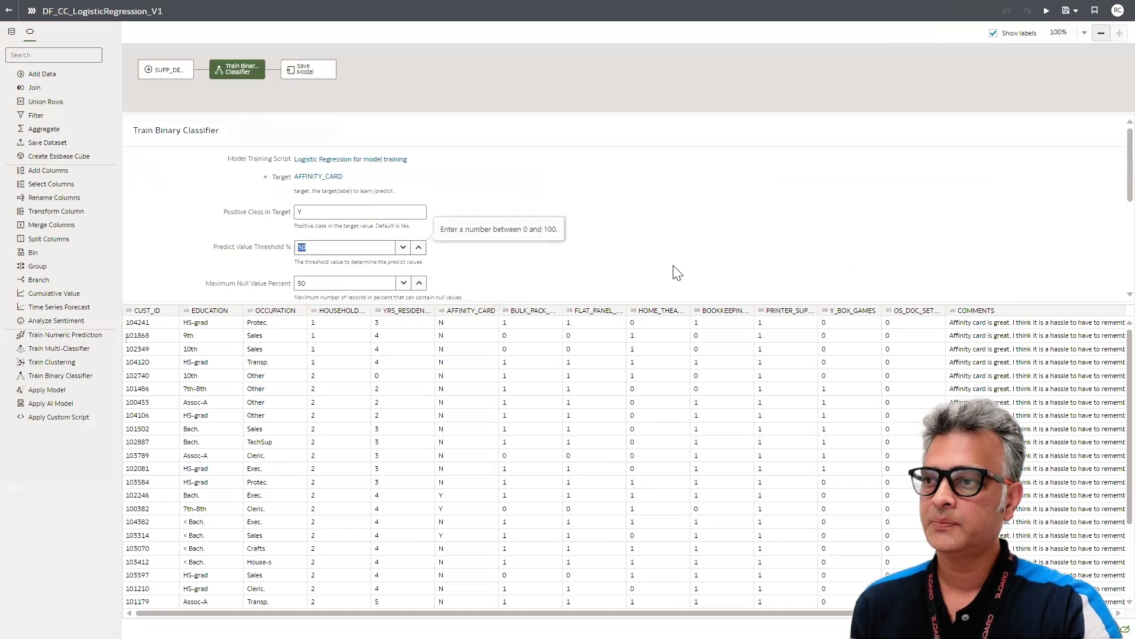
pyautogui.moveTo(664, 303); pyautogui.dragTo(679, 394)
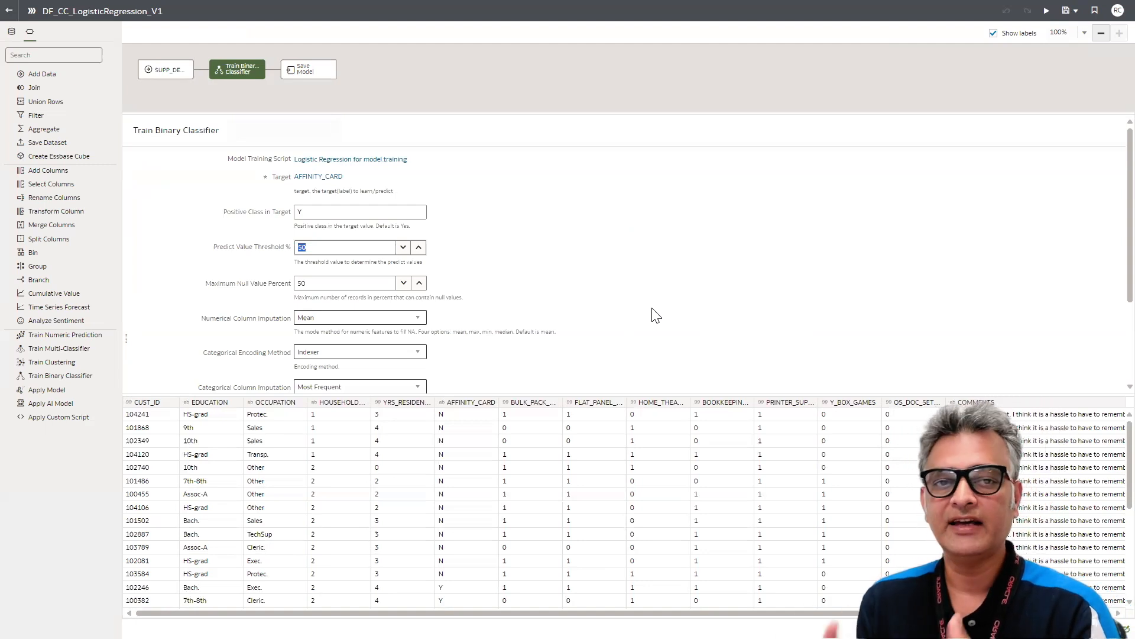
pyautogui.click(9, 11)
pyautogui.click(561, 353)
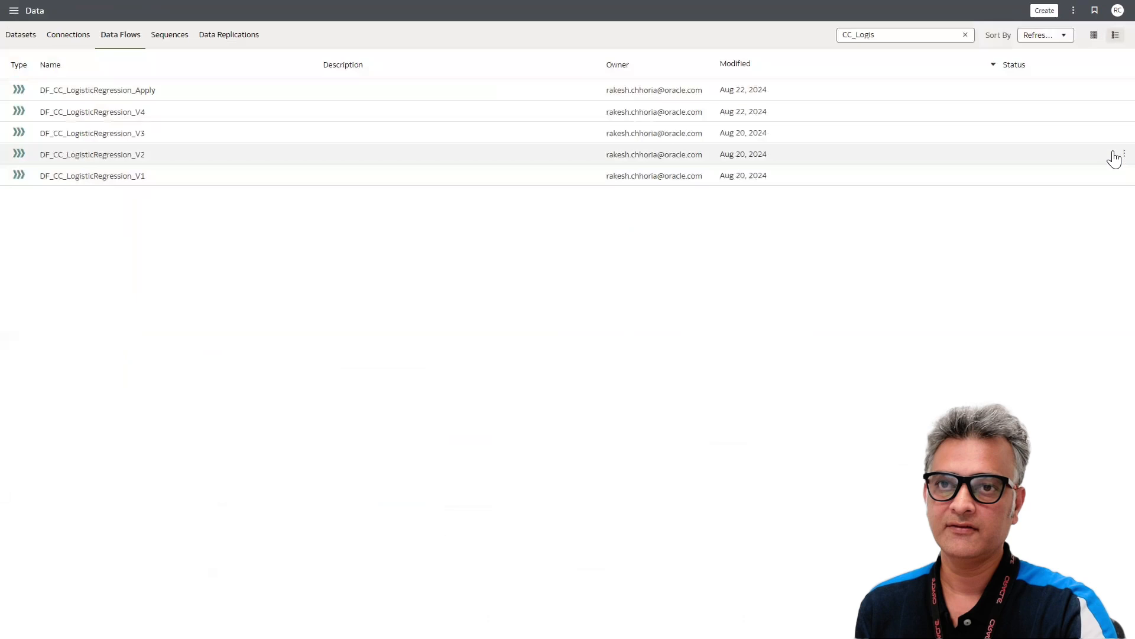
# Step: Open the data flow DF_CC_LogisticRegression_V2 and review its Train Binary Classifier parameters and Save Model name
pyautogui.click(1114, 155)
pyautogui.click(1102, 176)
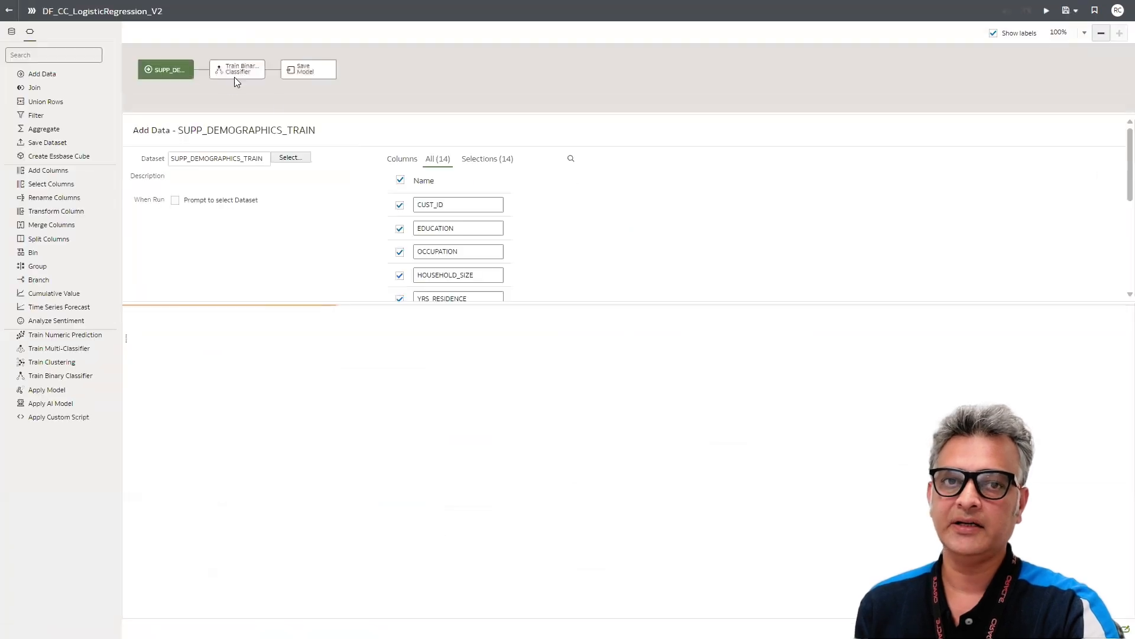
pyautogui.click(236, 72)
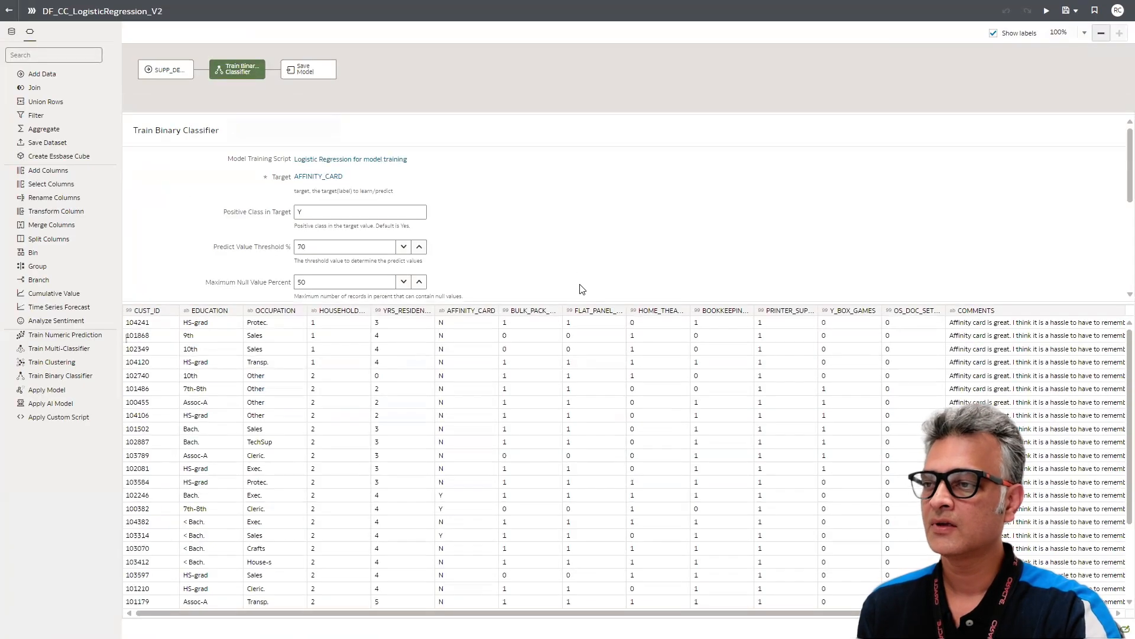
pyautogui.moveTo(587, 300); pyautogui.dragTo(591, 415)
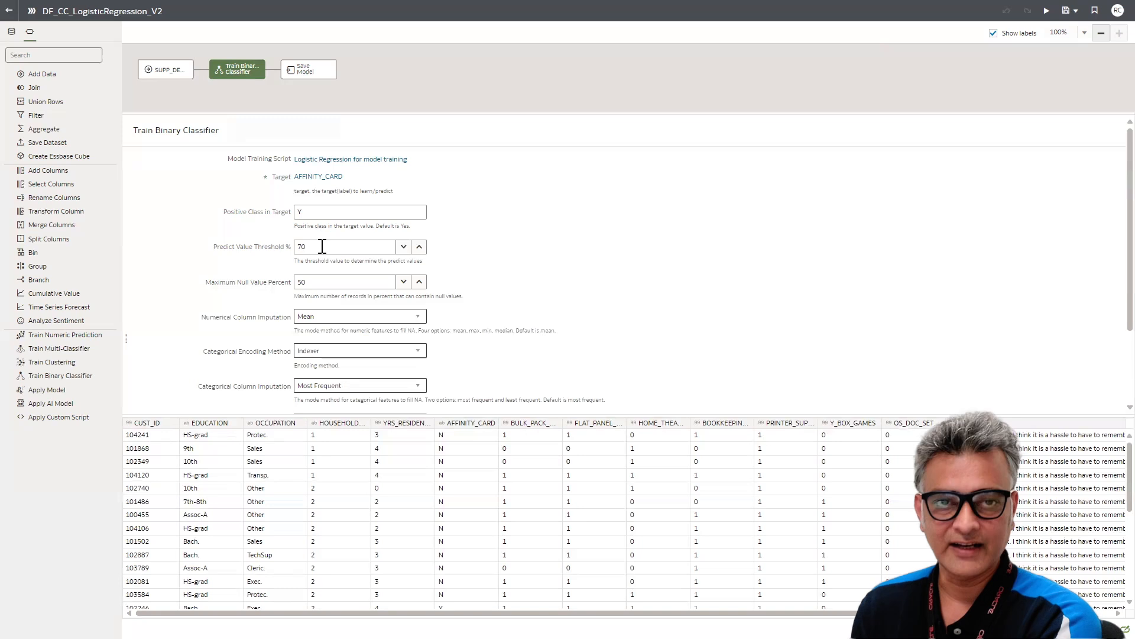
pyautogui.scroll(-3, 361, 324)
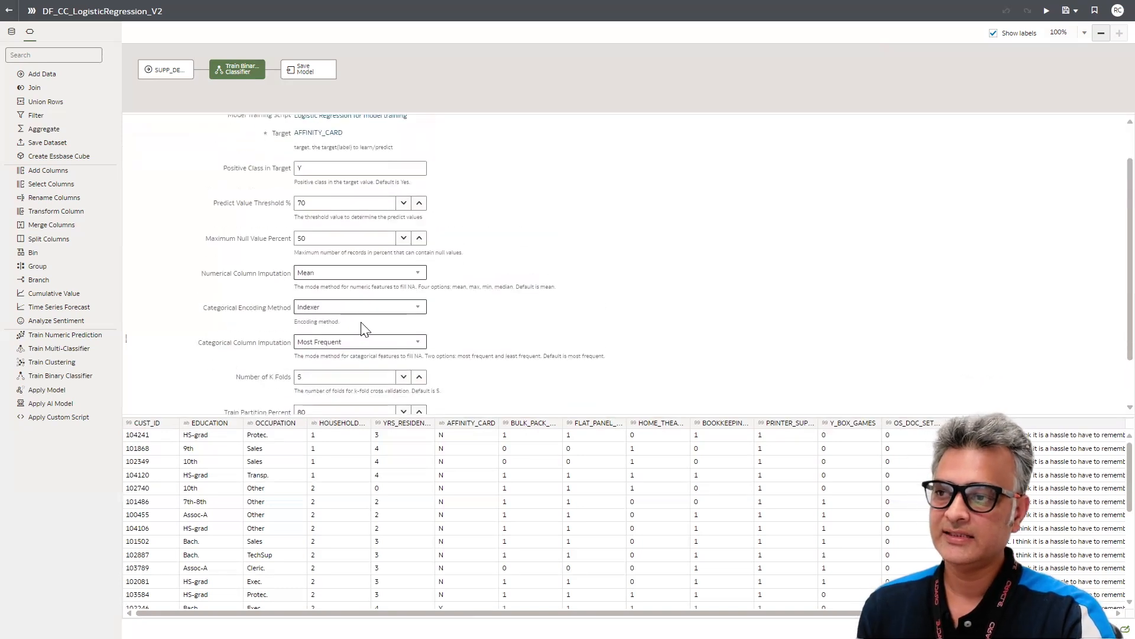
pyautogui.scroll(5, 362, 322)
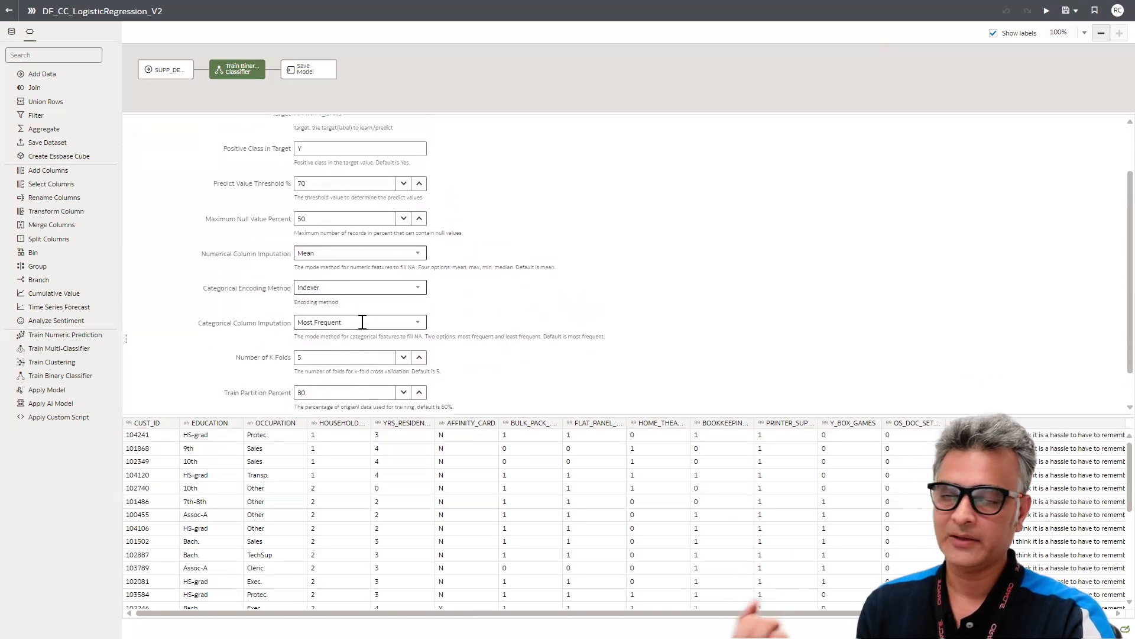
pyautogui.click(303, 76)
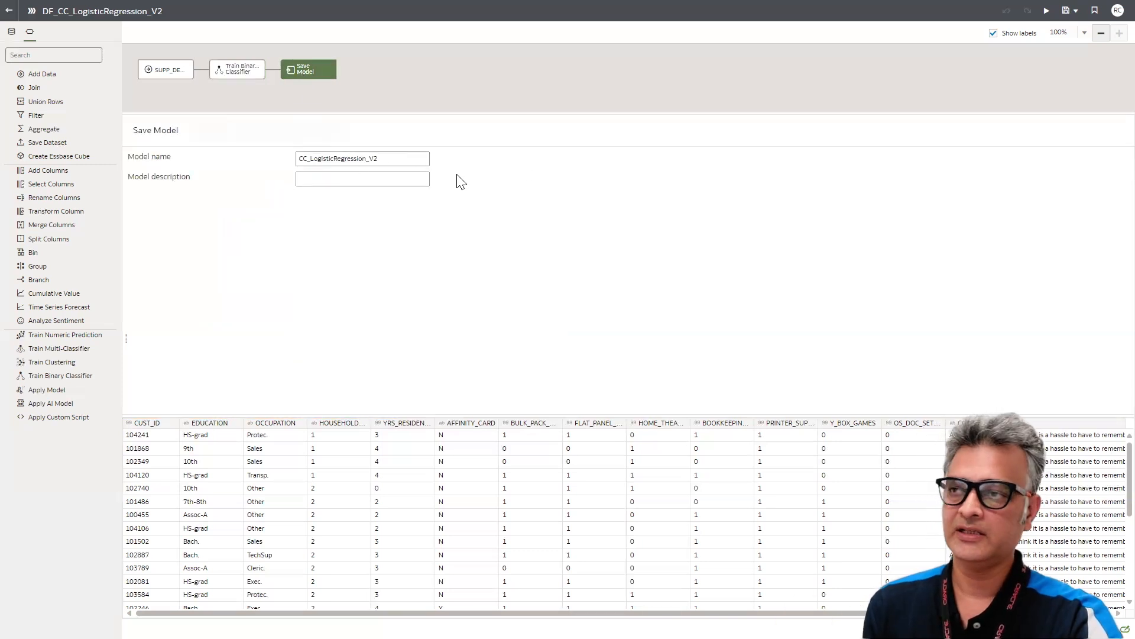
# Step: Close the data flow, inspect the quality metrics and confusion matrix of the machine learning model CC_LogisticRegression_V2, and close its details
pyautogui.click(9, 10)
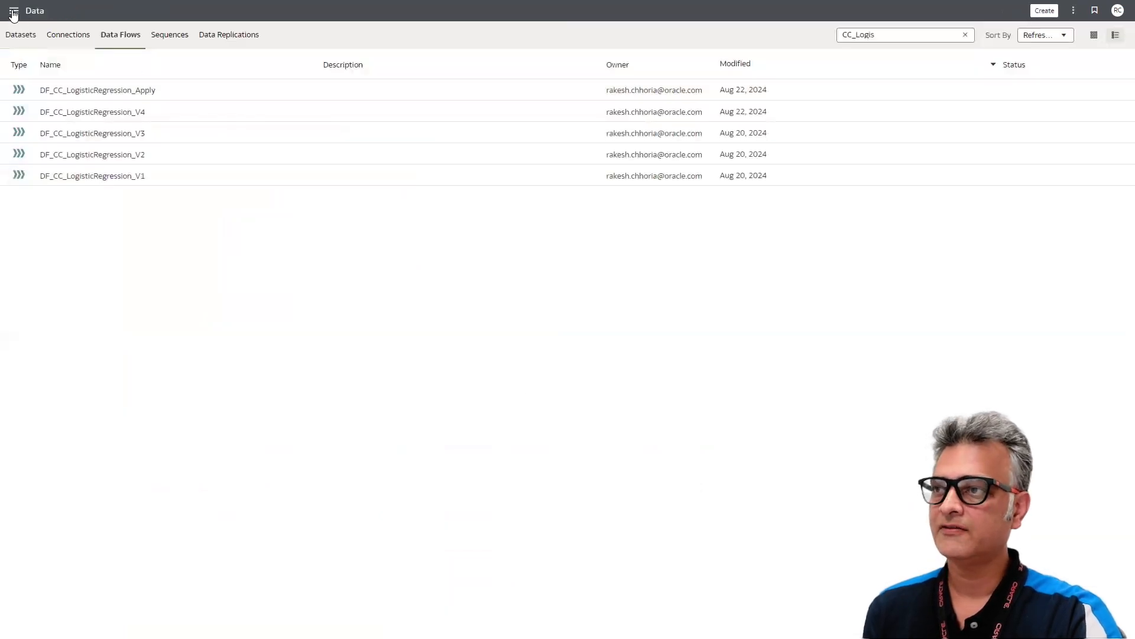
pyautogui.click(13, 13)
pyautogui.click(56, 128)
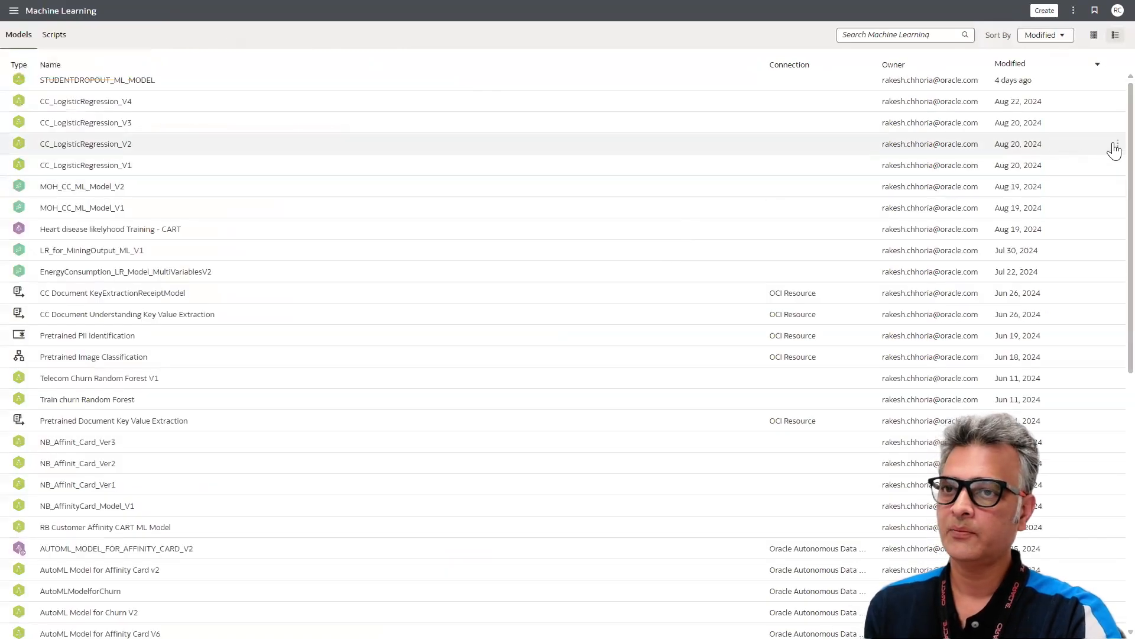
pyautogui.click(1116, 147)
pyautogui.click(1099, 150)
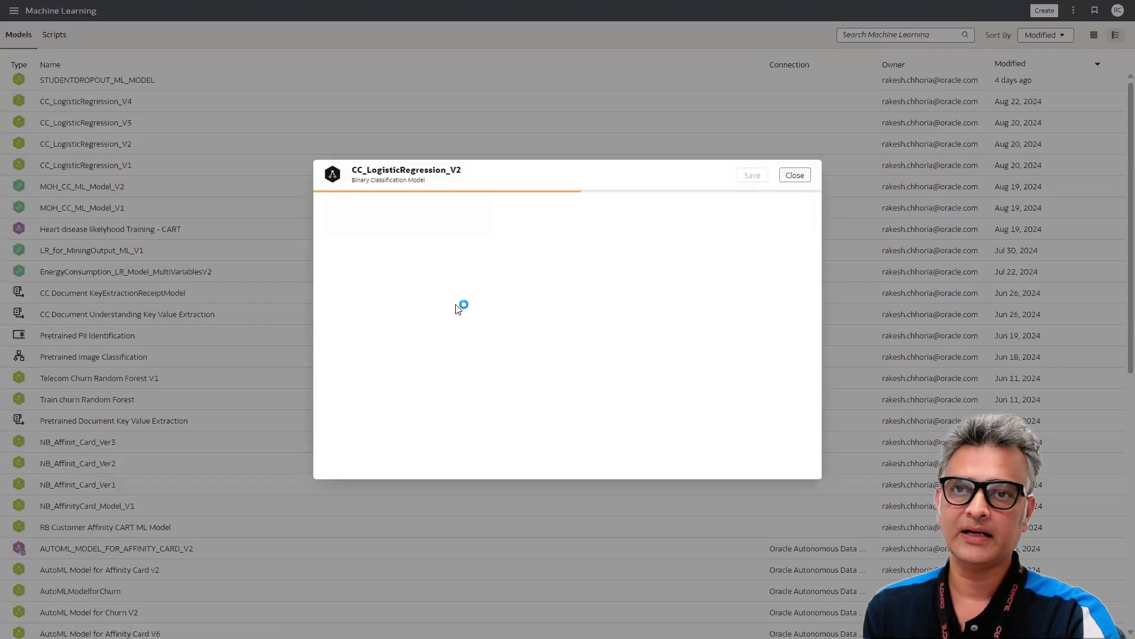
pyautogui.click(335, 229)
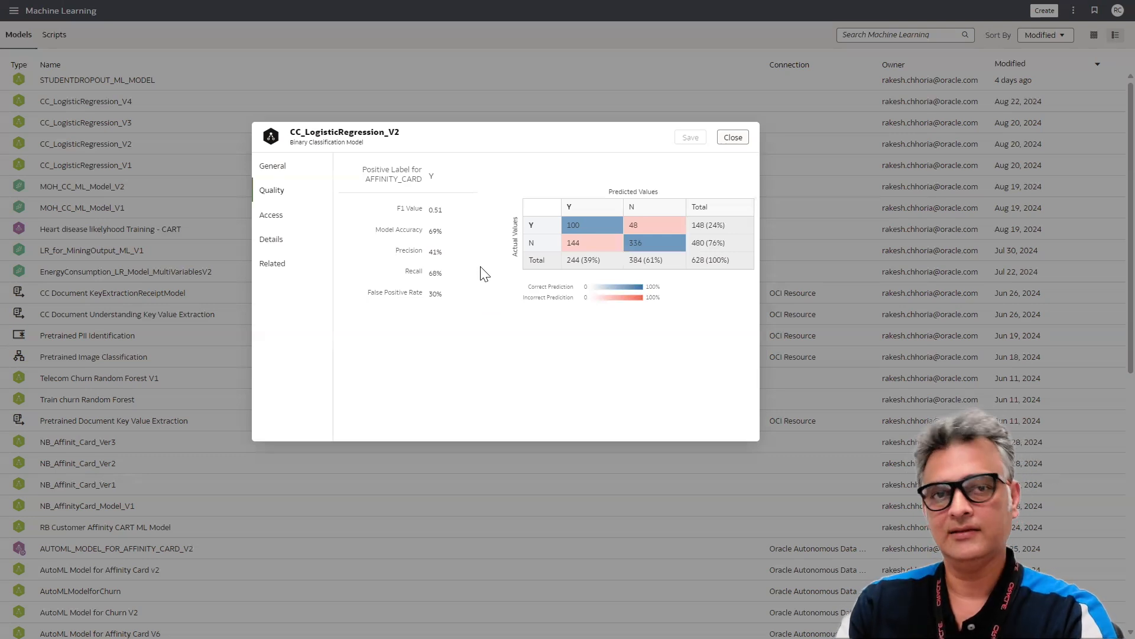
pyautogui.click(733, 138)
# Step: Open the data flow DF_CC_LogisticRegression_V3 and review all of its Train Binary Classifier parameters, including the Predict Value Threshold
pyautogui.click(14, 10)
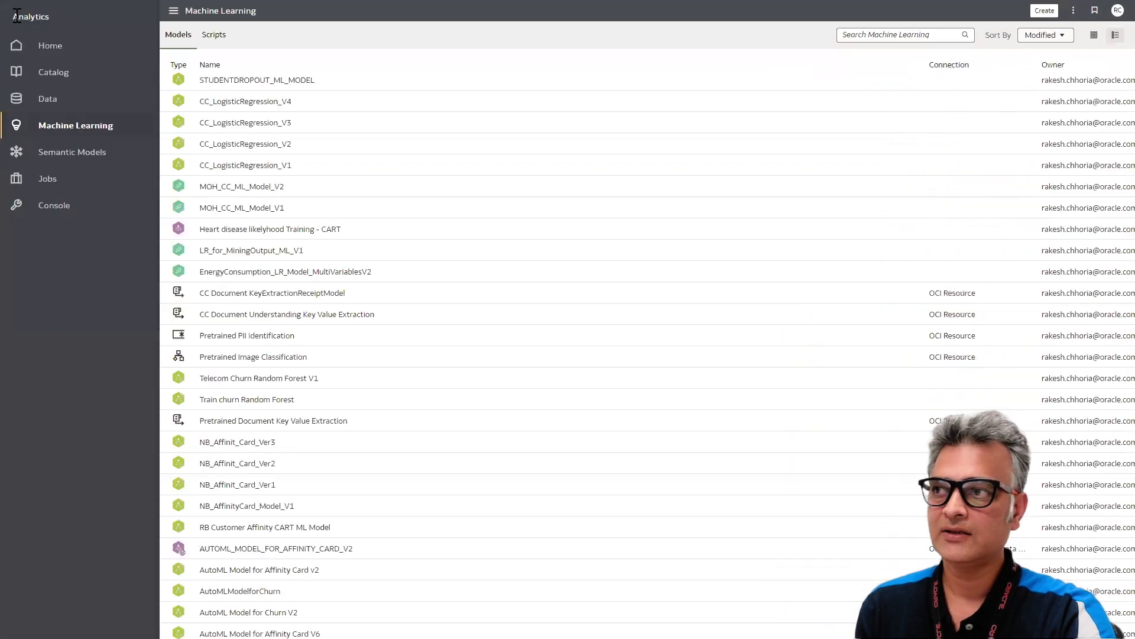
pyautogui.click(44, 96)
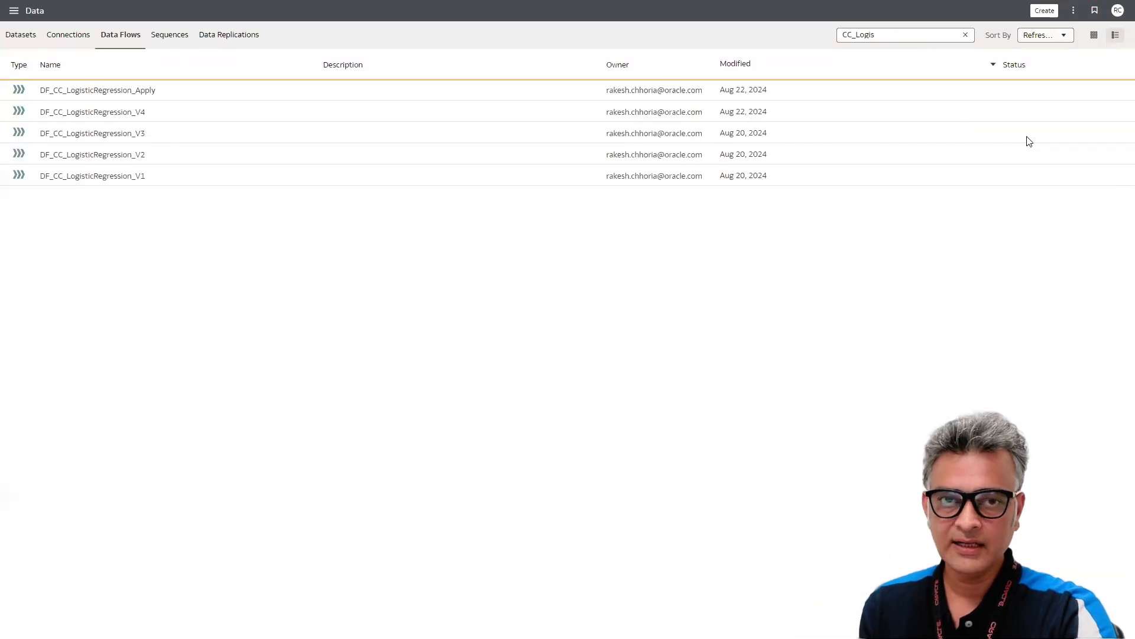
pyautogui.click(1122, 134)
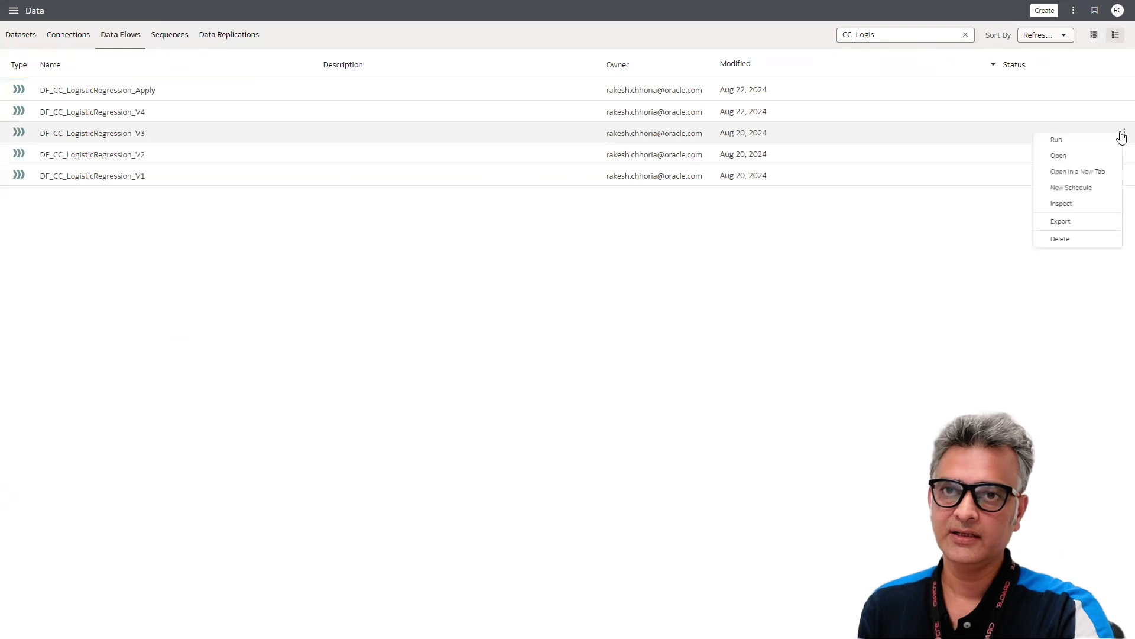
pyautogui.click(1099, 156)
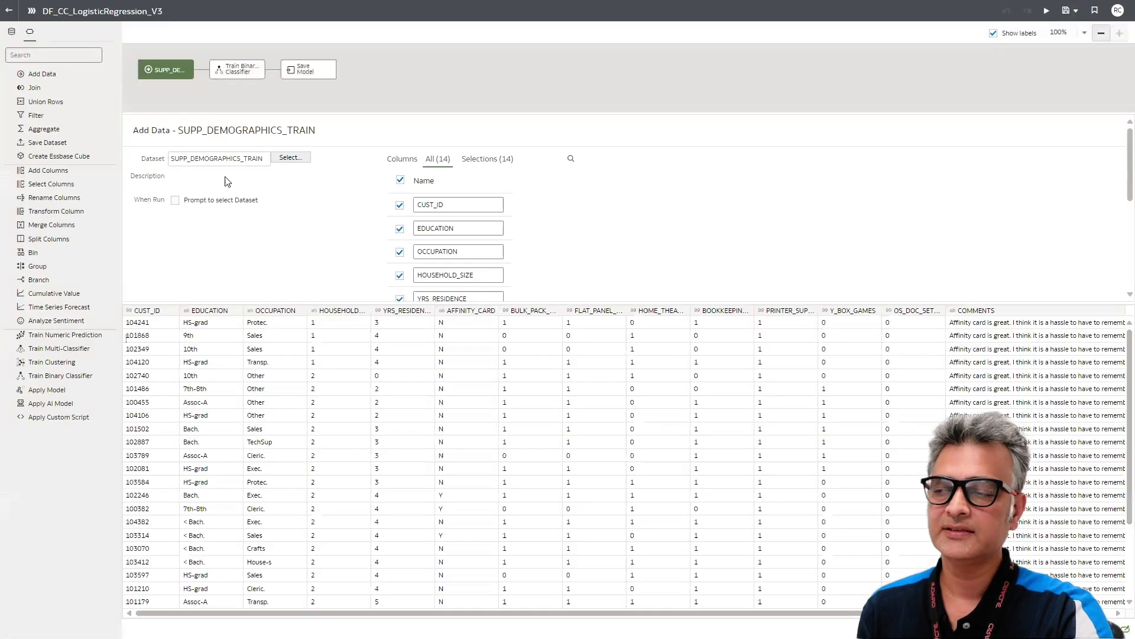
pyautogui.click(231, 75)
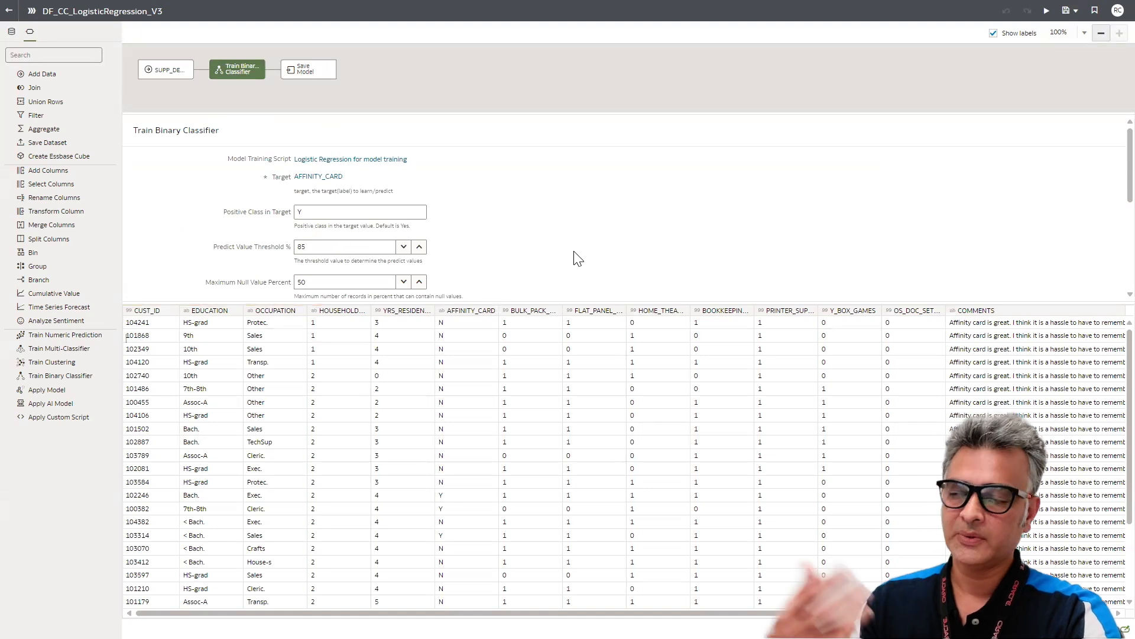
pyautogui.scroll(-1, 556, 258)
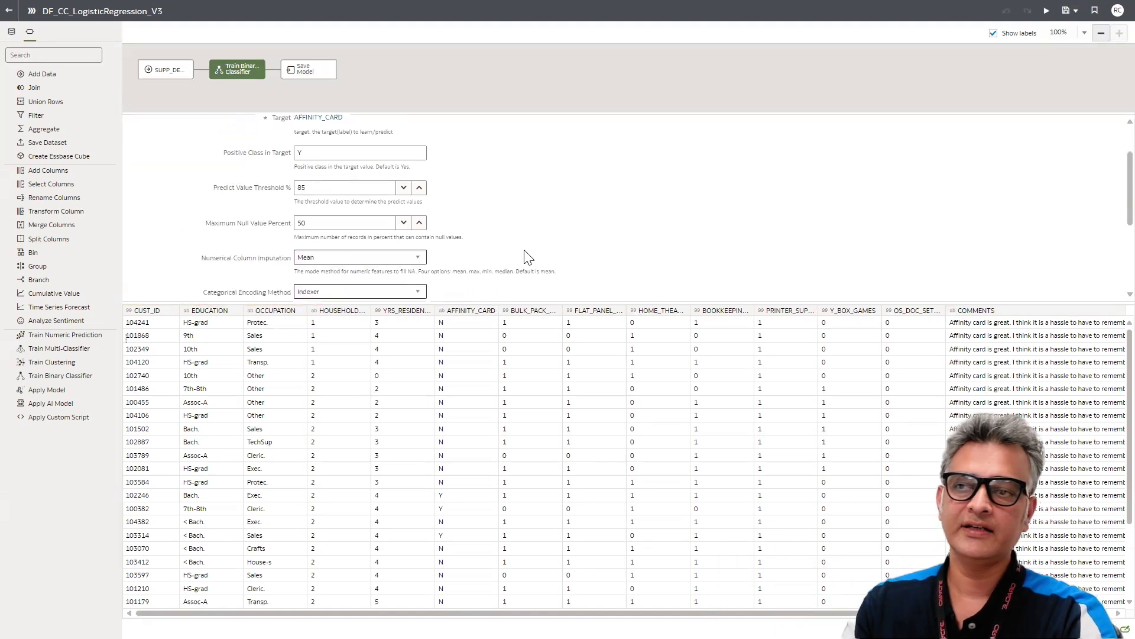
pyautogui.scroll(-1, 525, 255)
pyautogui.scroll(-2, 519, 236)
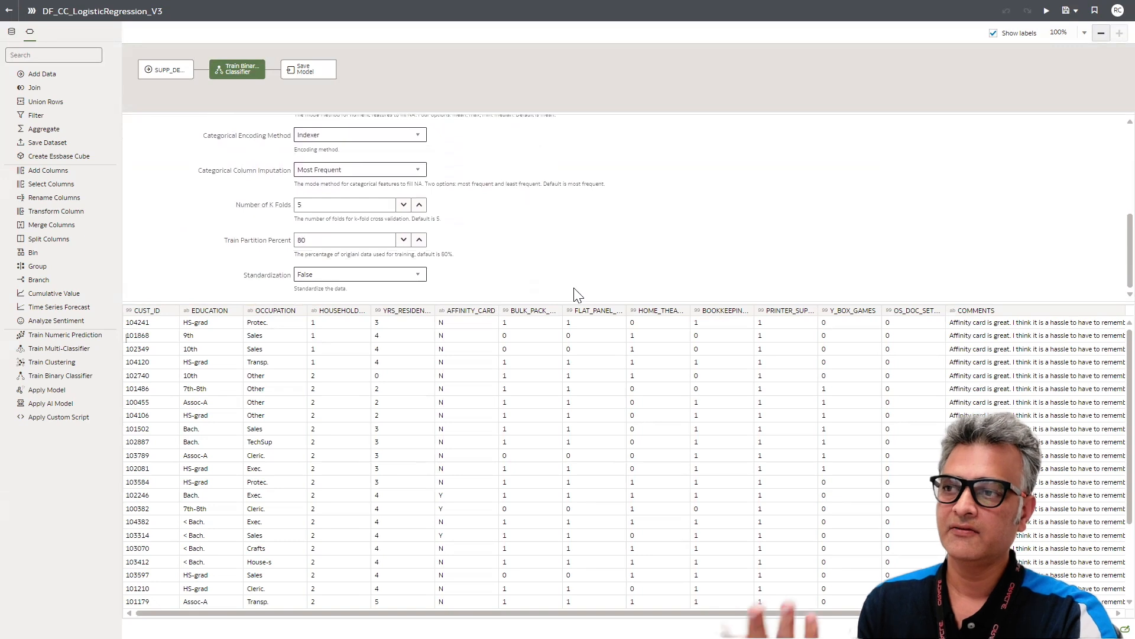
pyautogui.moveTo(588, 342); pyautogui.dragTo(631, 537)
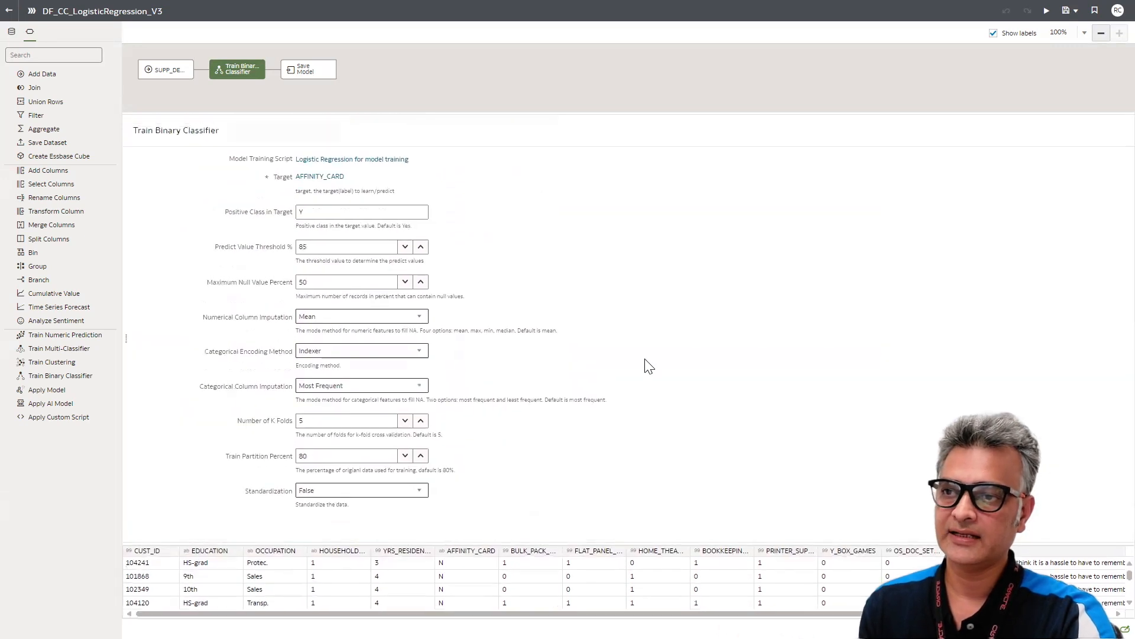
# Step: Check the model name in the Save Model step of DF_CC_LogisticRegression_V3 and close the flow
pyautogui.click(320, 69)
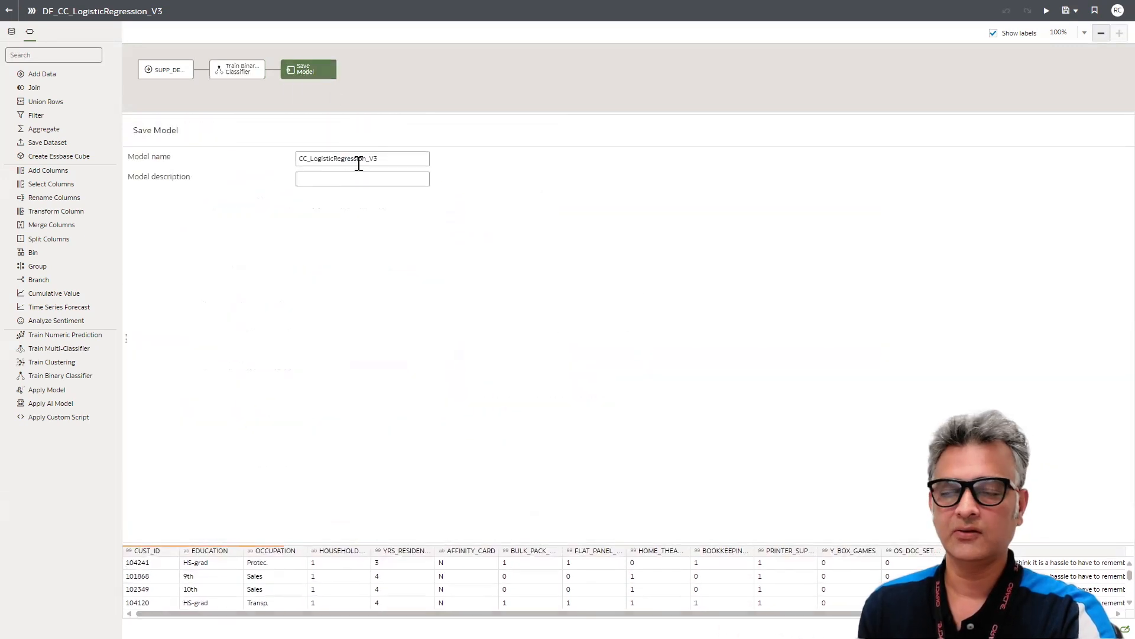
pyautogui.click(368, 158)
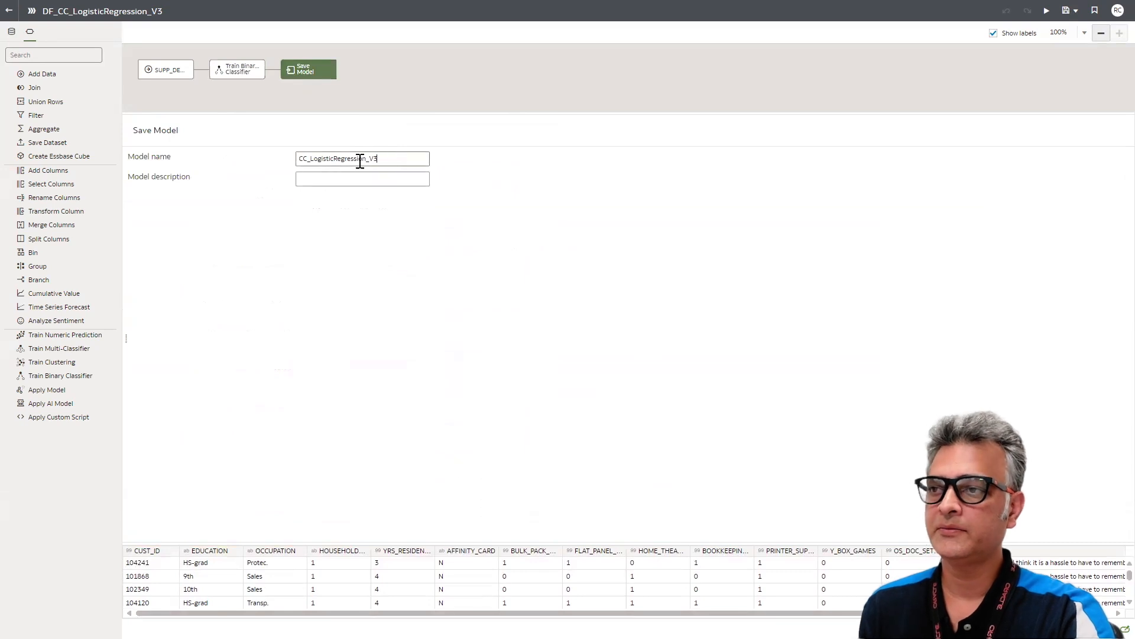
pyautogui.moveTo(377, 160); pyautogui.dragTo(303, 160)
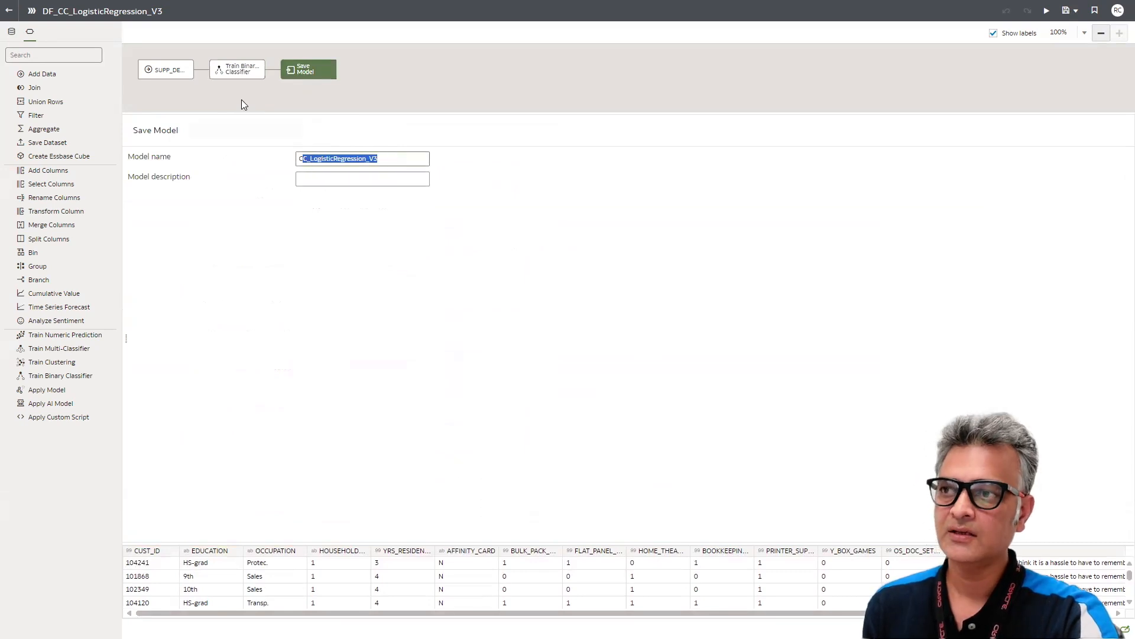
pyautogui.click(9, 13)
# Step: Inspect the quality metrics and confusion matrix of the machine learning model CC_LogisticRegression_V3, and close its details
pyautogui.click(10, 11)
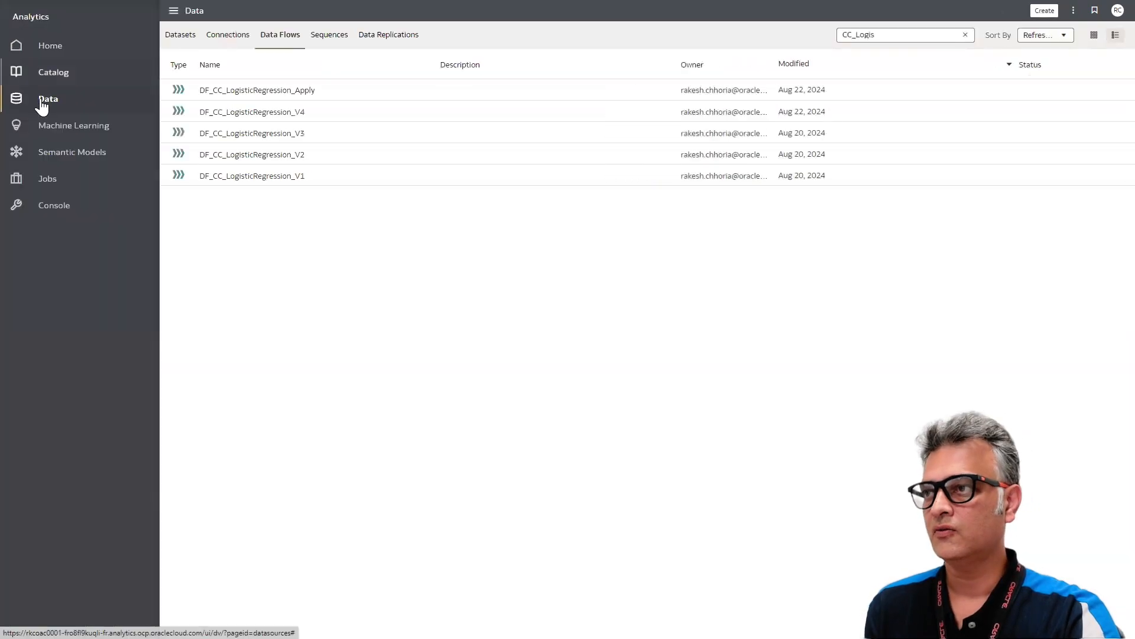
pyautogui.click(59, 126)
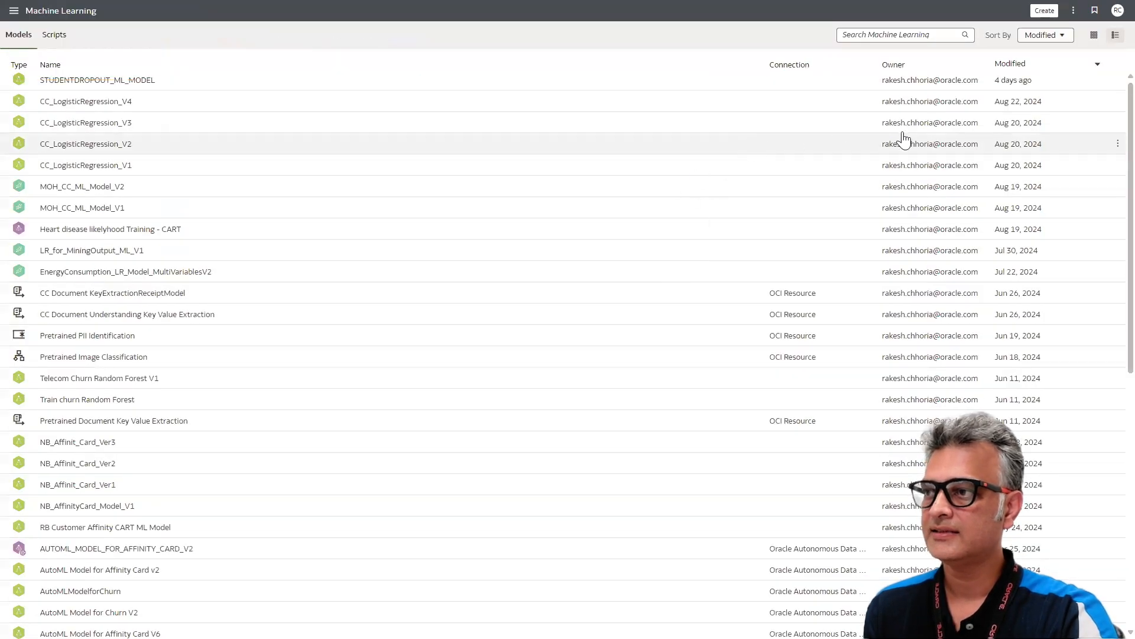
pyautogui.click(1115, 126)
pyautogui.click(1101, 142)
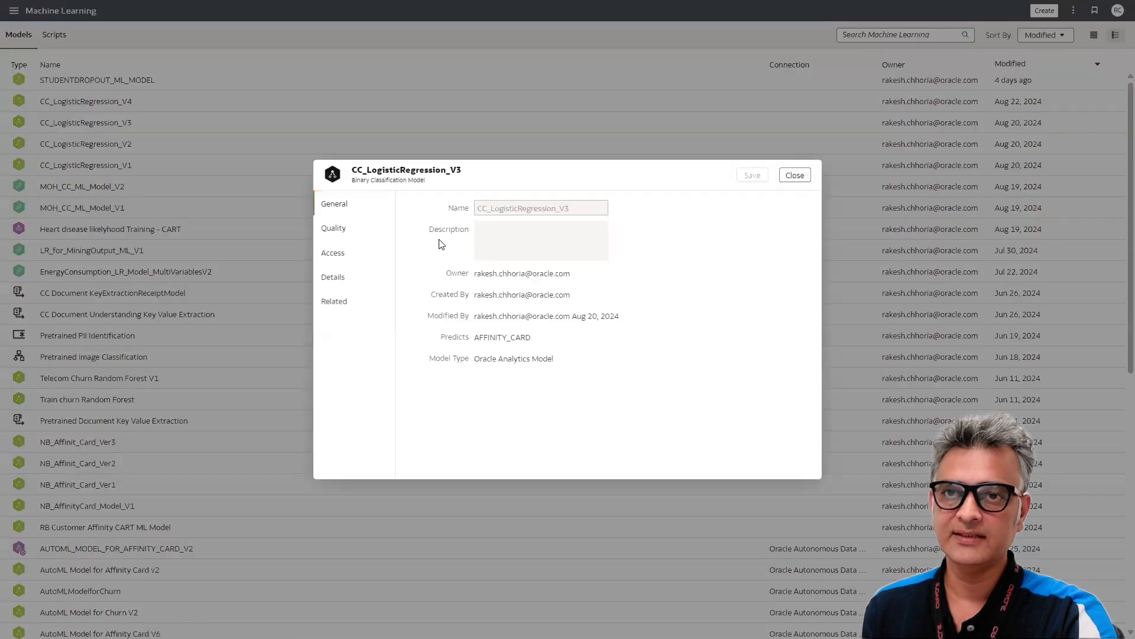
pyautogui.click(334, 231)
pyautogui.moveTo(626, 173); pyautogui.dragTo(585, 135)
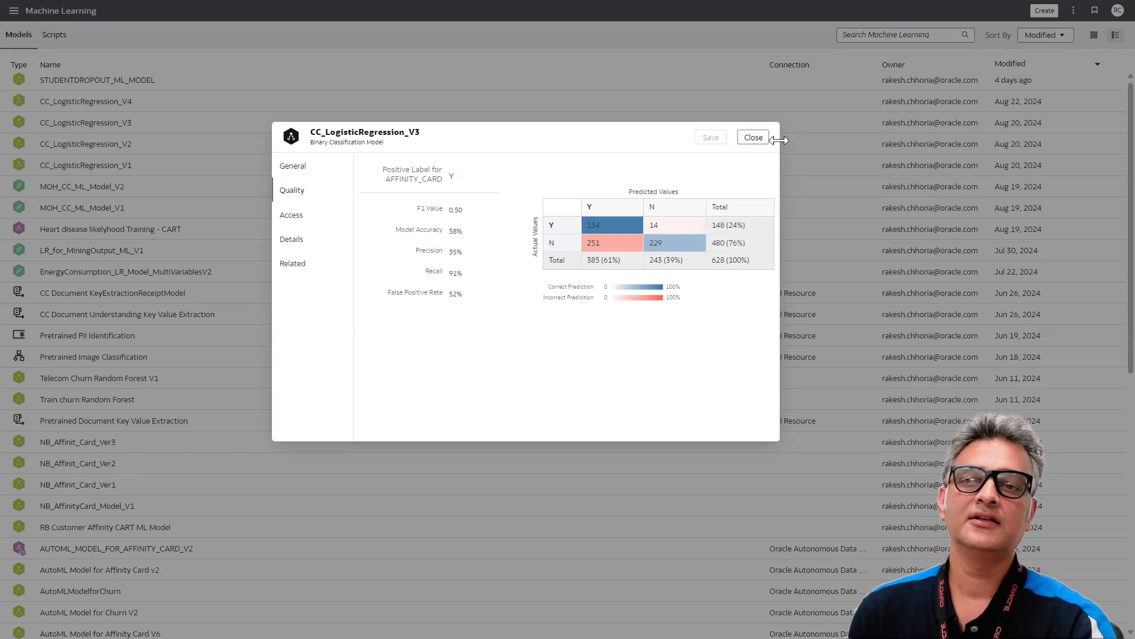
pyautogui.click(761, 148)
# Step: Open the data flow DF_CC_LogisticRegression_V4 and review its Train Binary Classifier parameters, including Number of K Folds and Standardization
pyautogui.click(14, 11)
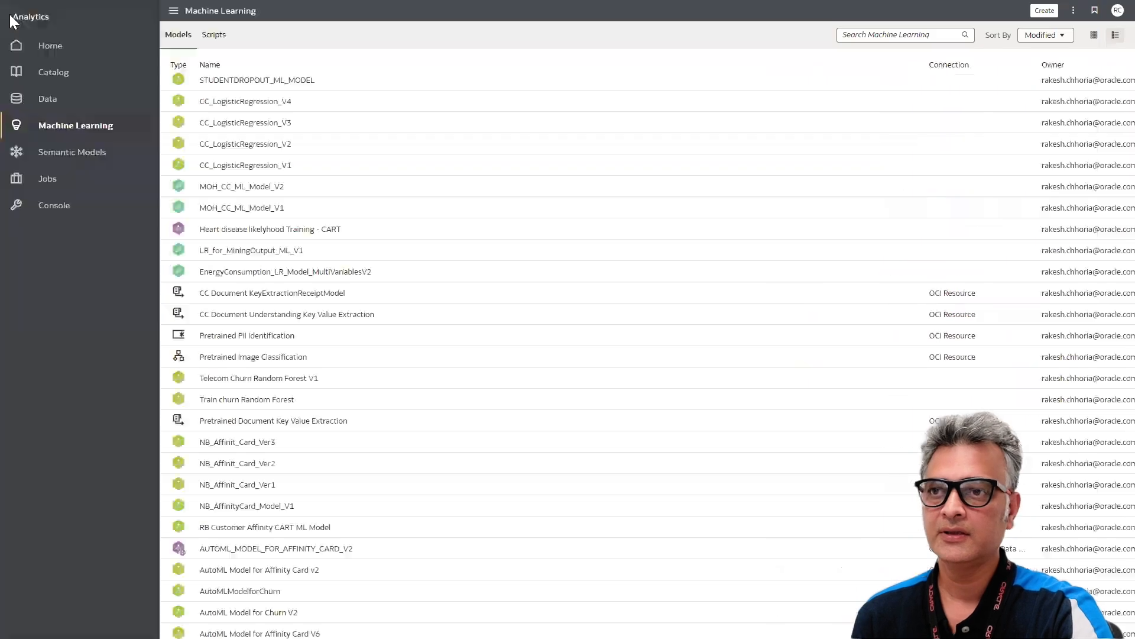
pyautogui.click(48, 98)
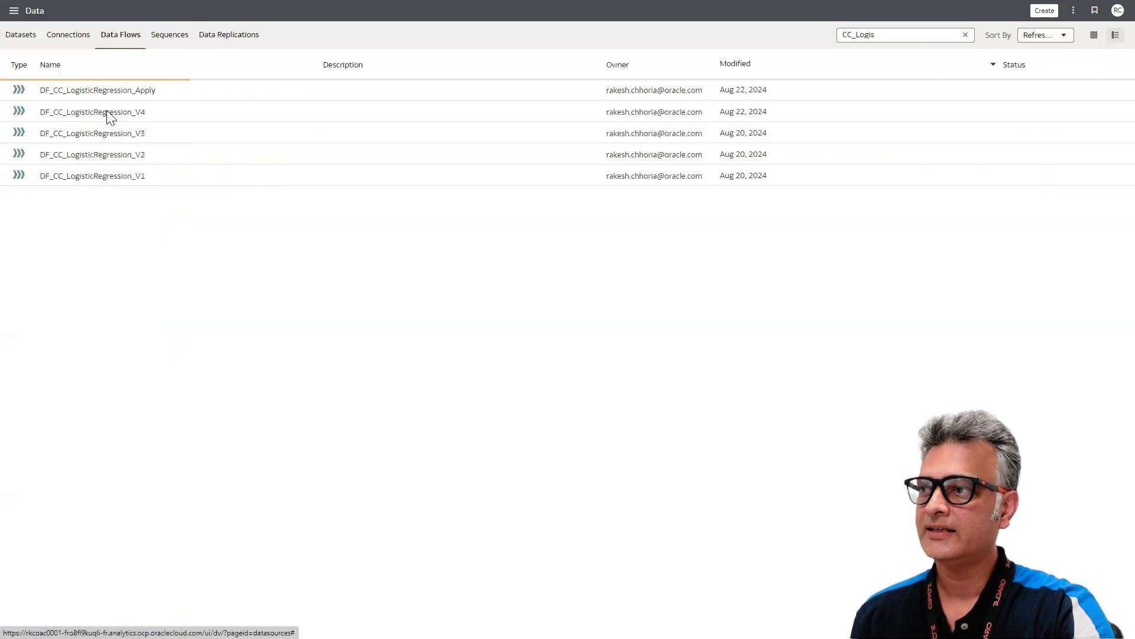
pyautogui.click(1121, 112)
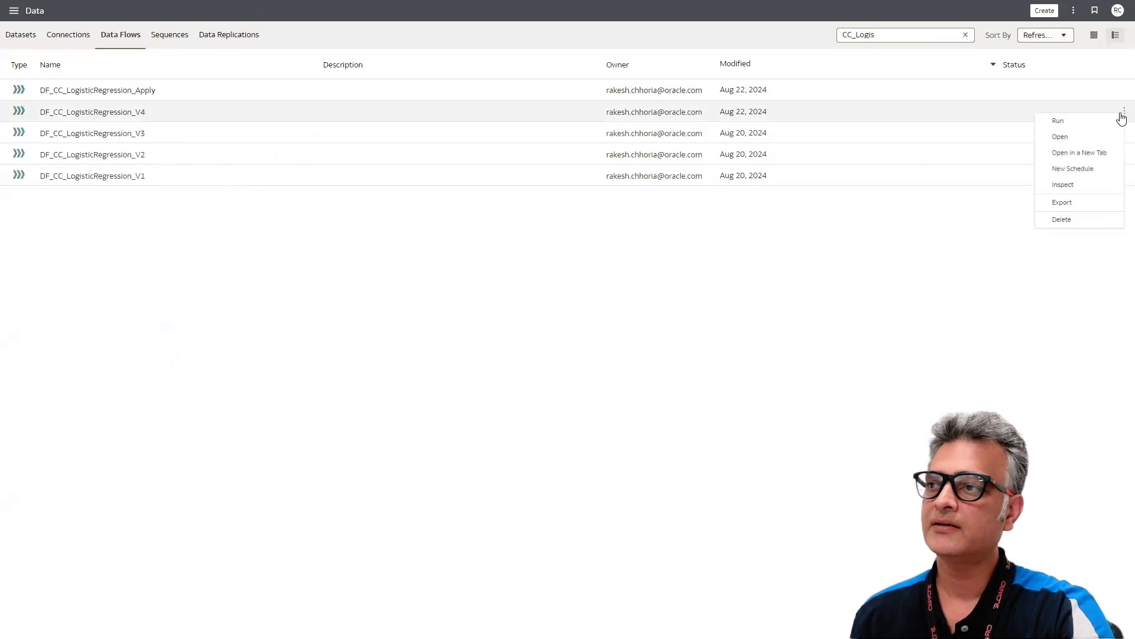
pyautogui.click(1098, 136)
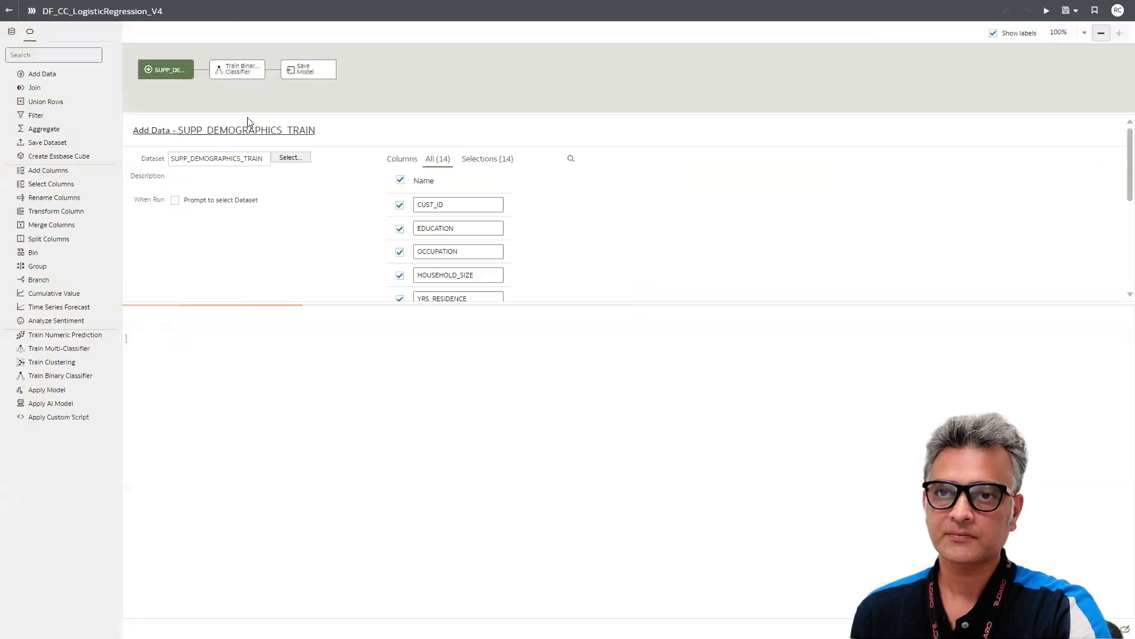
pyautogui.click(237, 69)
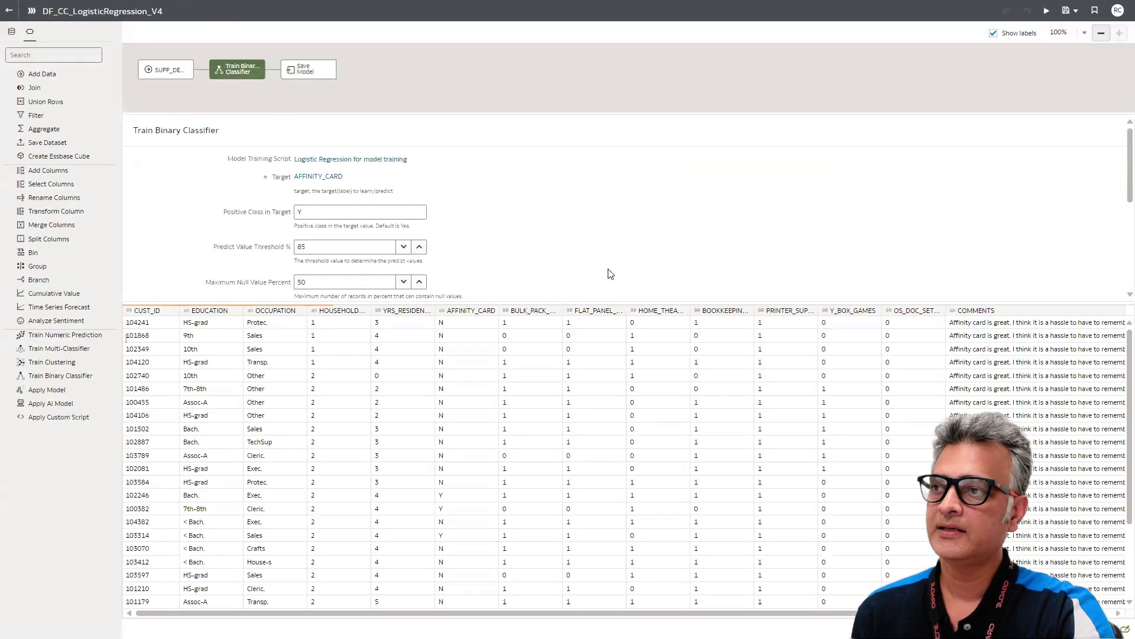
pyautogui.moveTo(613, 299); pyautogui.dragTo(621, 495)
pyautogui.scroll(-1, 605, 317)
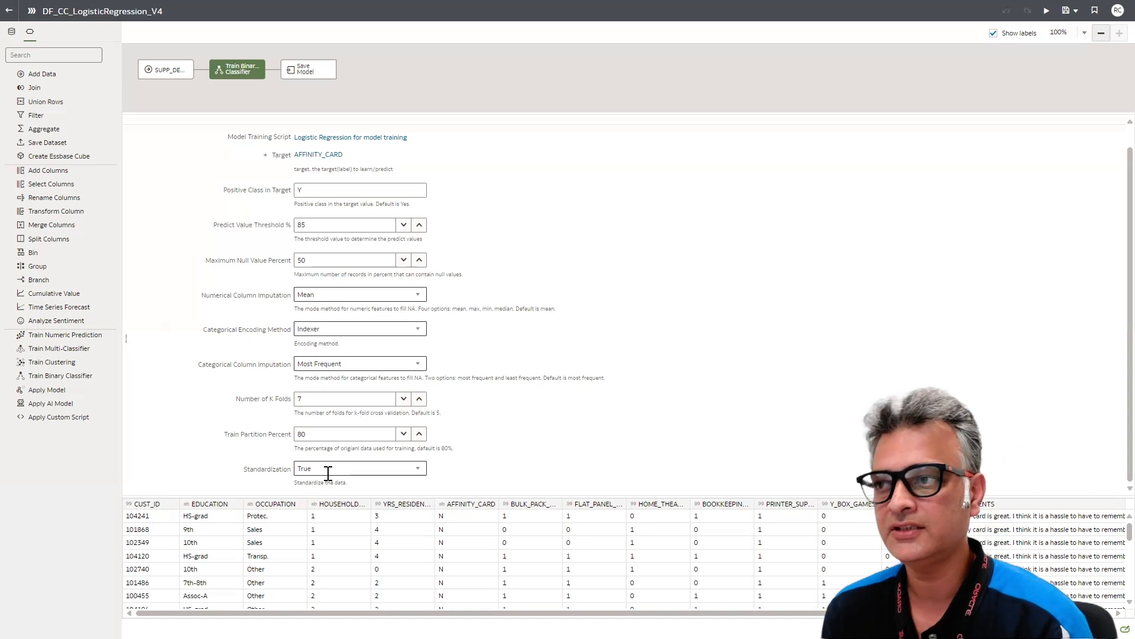
# Step: Check the model name in the Save Model step of DF_CC_LogisticRegression_V4 and close the flow
pyautogui.click(305, 76)
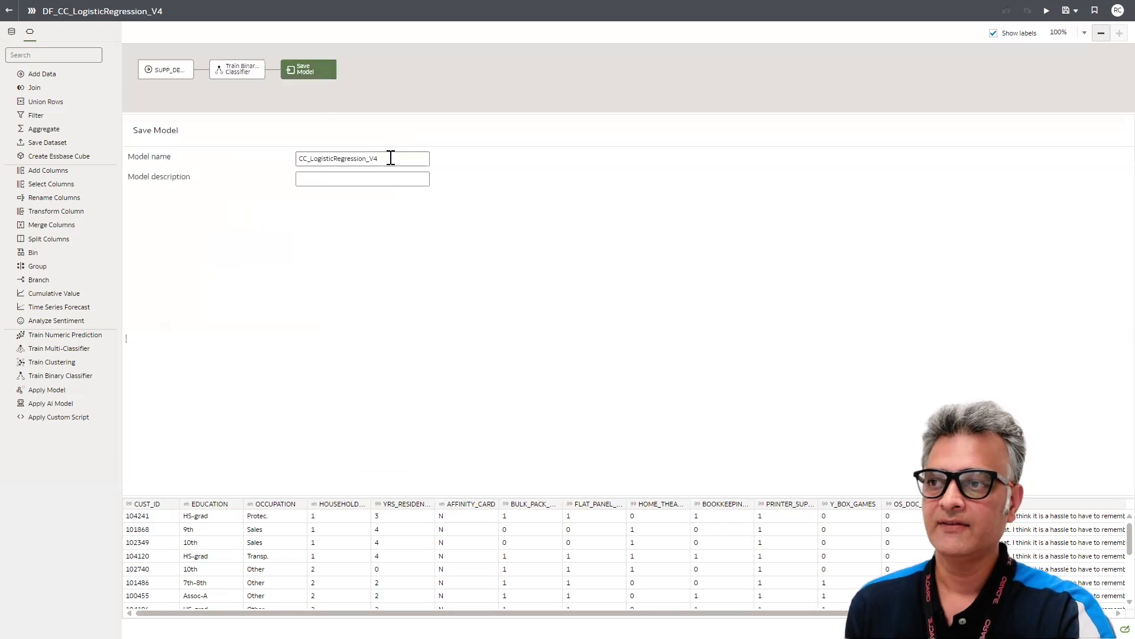
pyautogui.moveTo(391, 158); pyautogui.dragTo(287, 162)
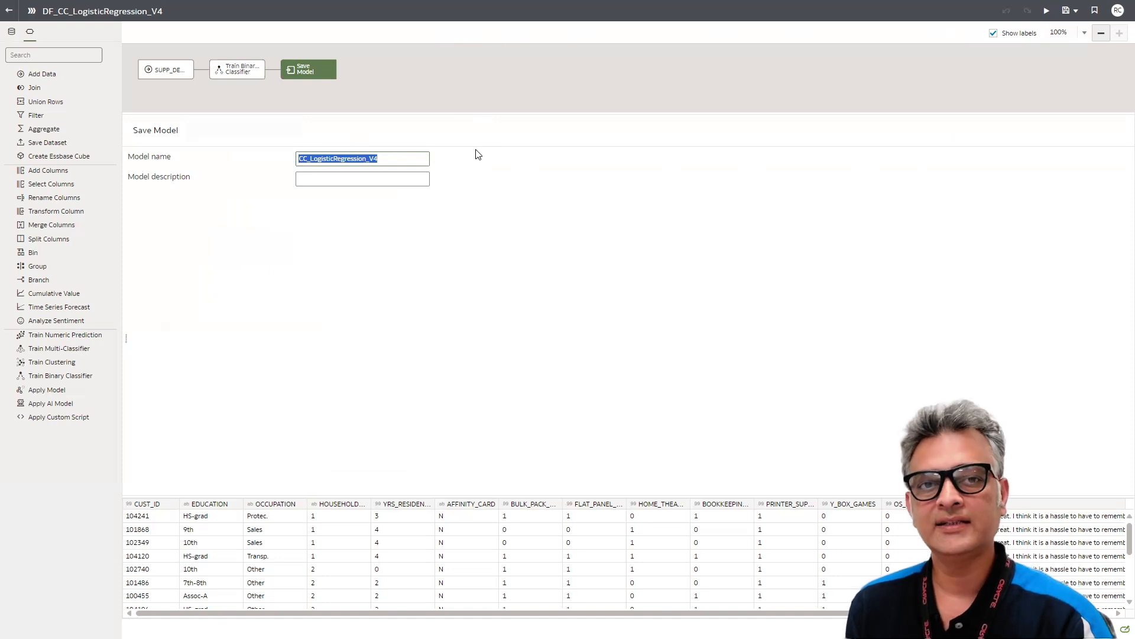
pyautogui.click(10, 12)
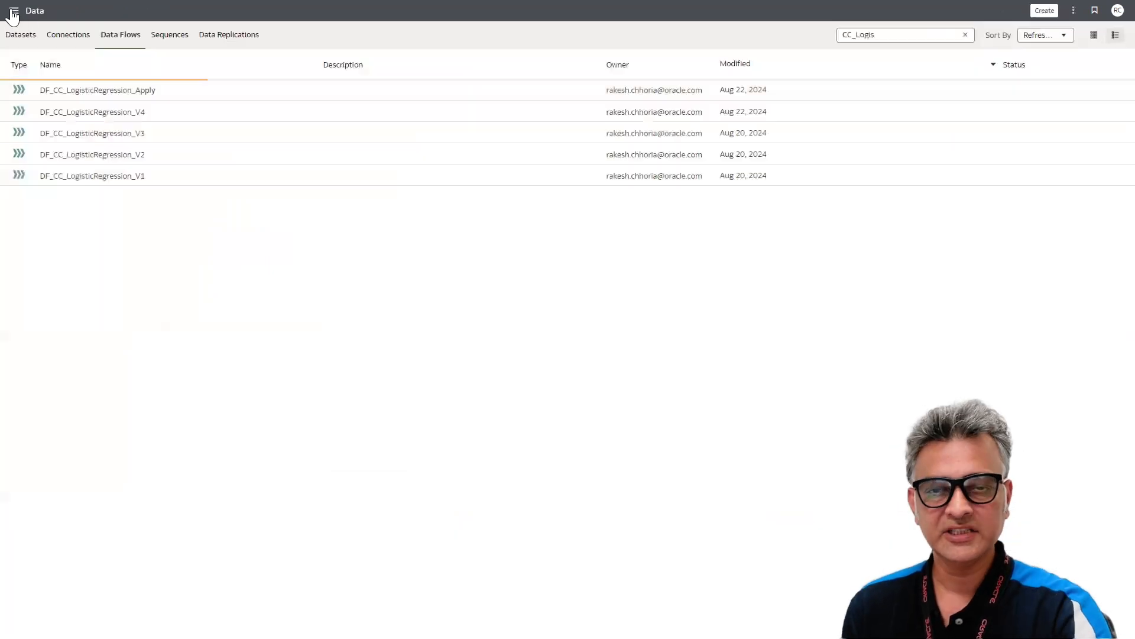
# Step: Inspect the quality metrics and confusion matrix of the machine learning model CC_LogisticRegression_V4, and close its details
pyautogui.click(11, 11)
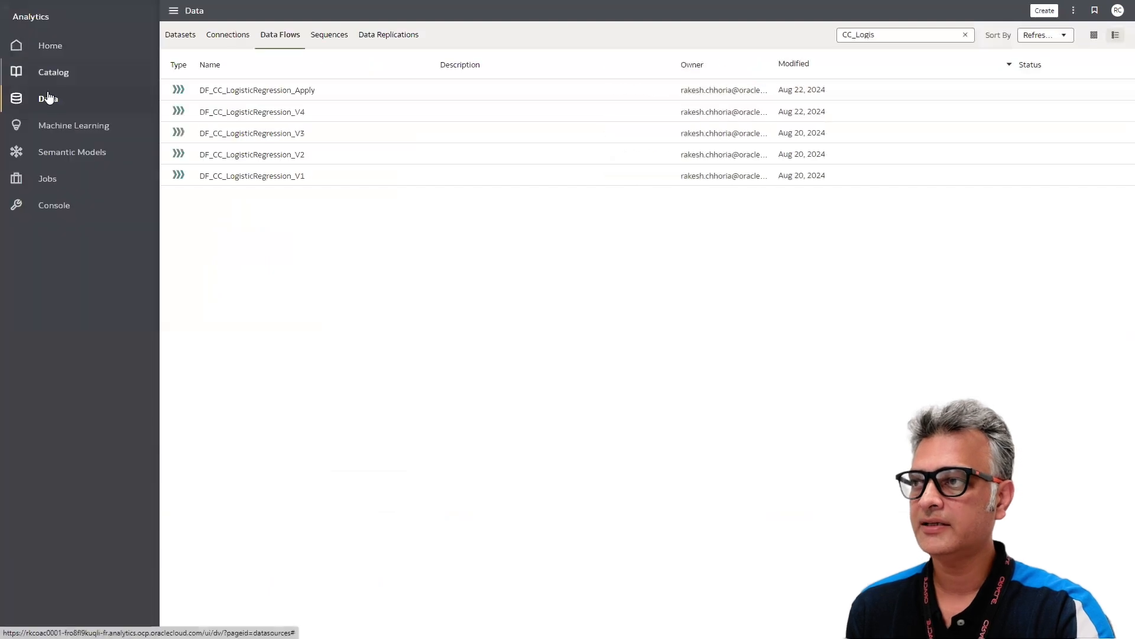
pyautogui.click(71, 124)
pyautogui.scroll(-1, 757, 196)
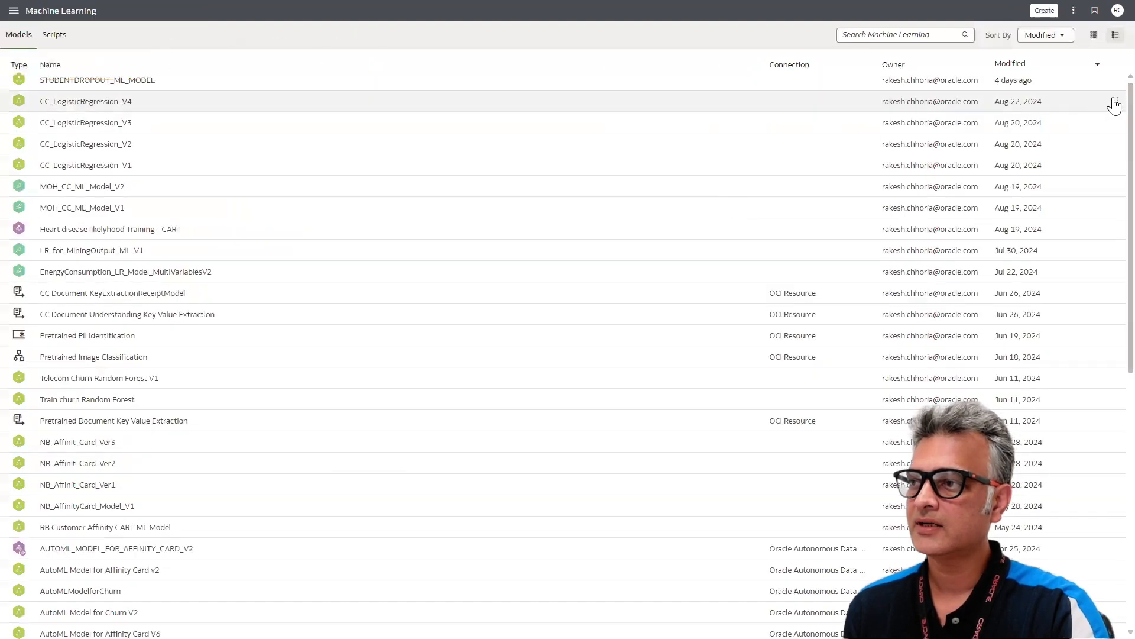
pyautogui.click(1116, 101)
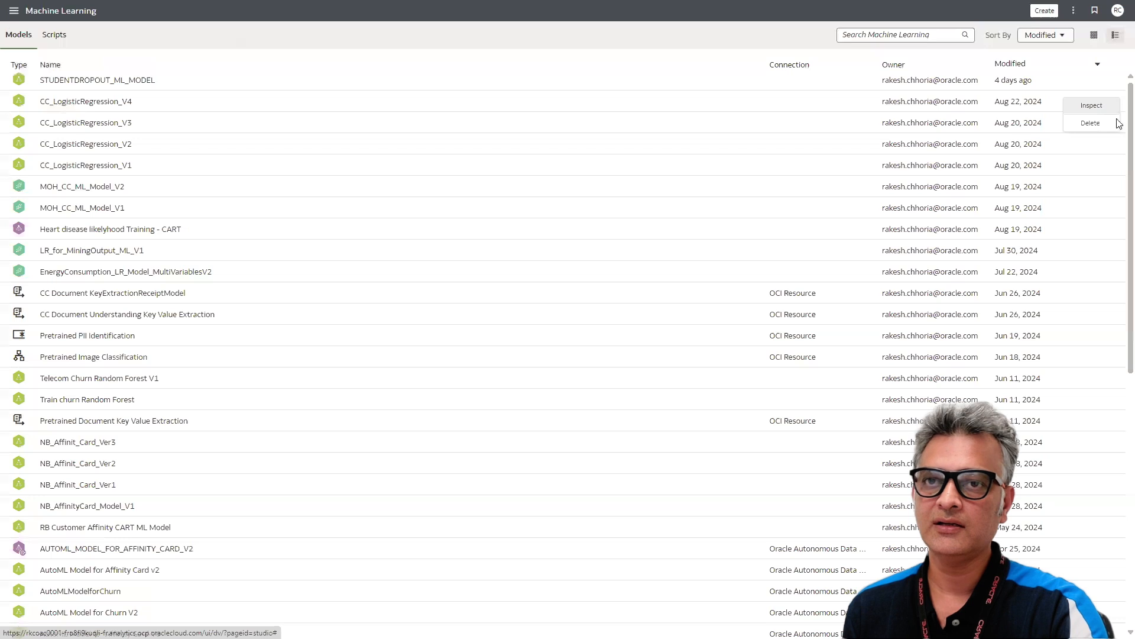
pyautogui.click(1109, 106)
pyautogui.click(331, 229)
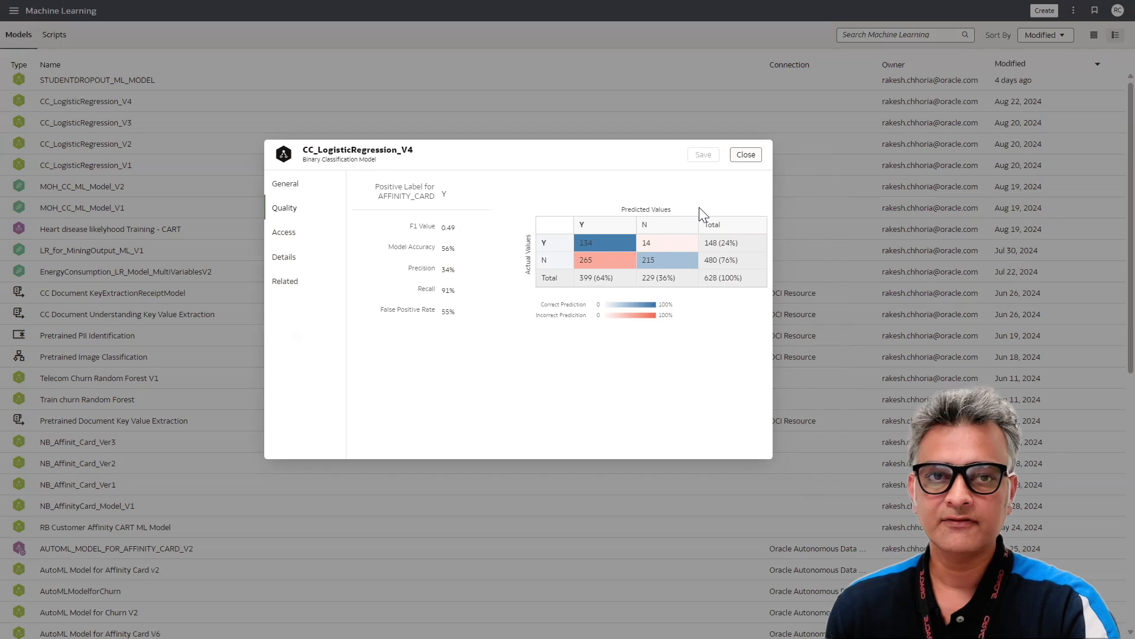
pyautogui.click(746, 157)
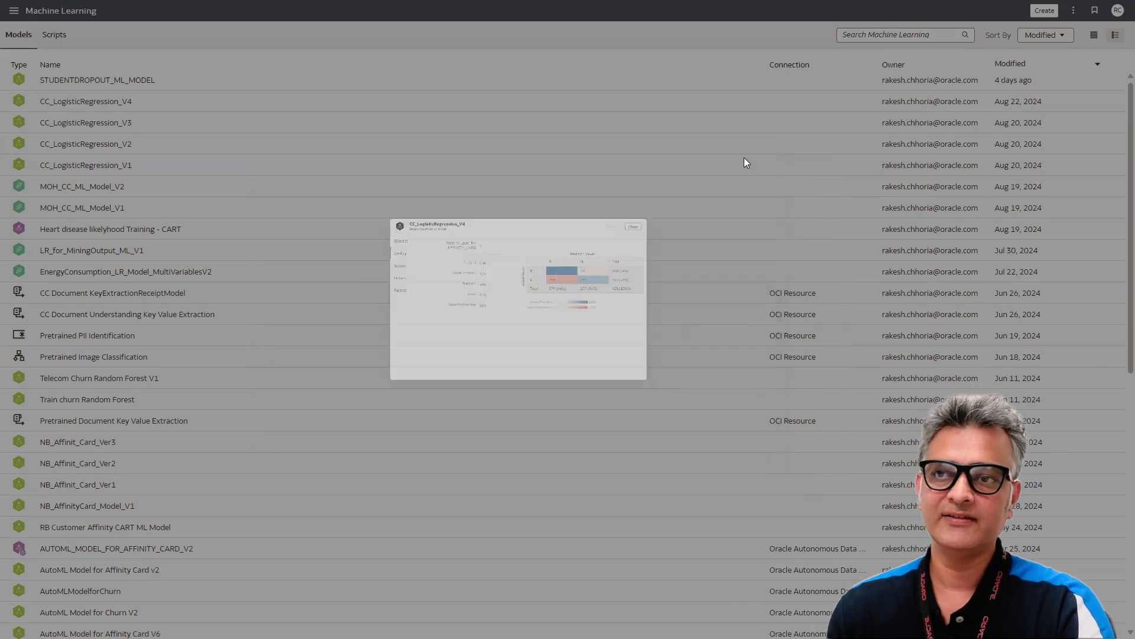
# Step: Open the data flow DF_CC_LogisticRegression_Apply from the list of data flows
pyautogui.click(13, 11)
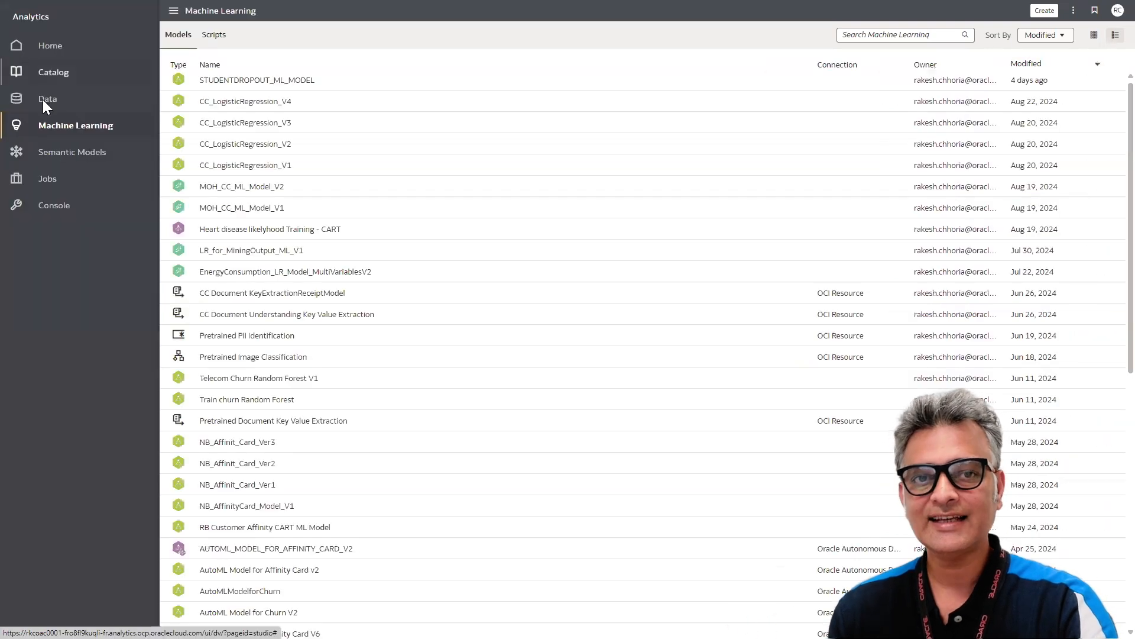
pyautogui.click(43, 99)
pyautogui.moveTo(1114, 90)
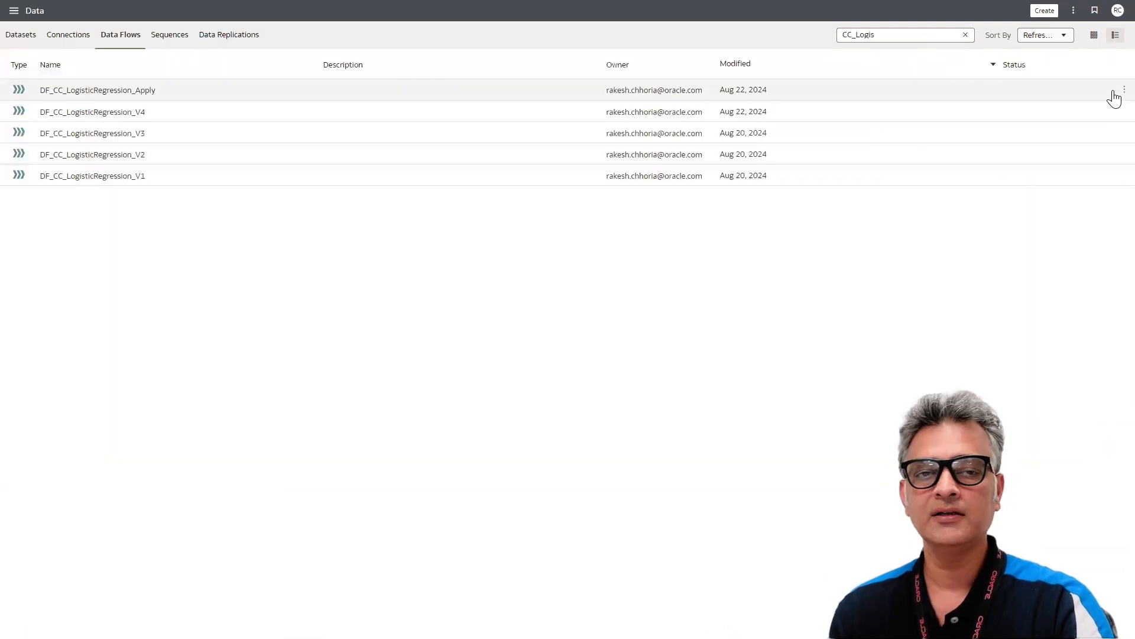
pyautogui.click(1122, 90)
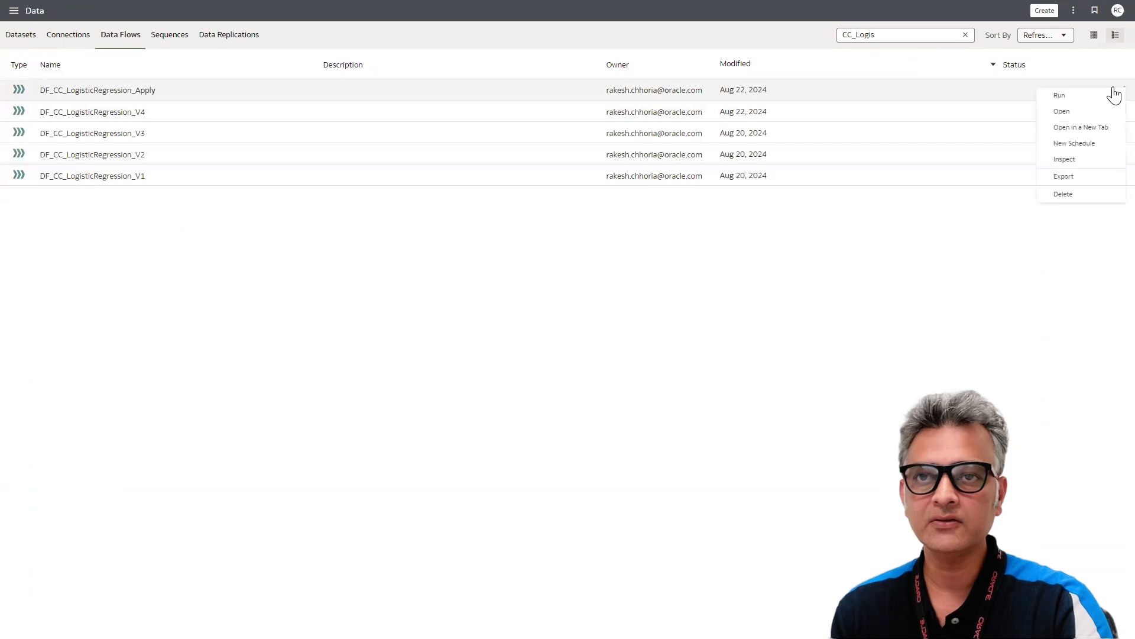
pyautogui.click(1090, 112)
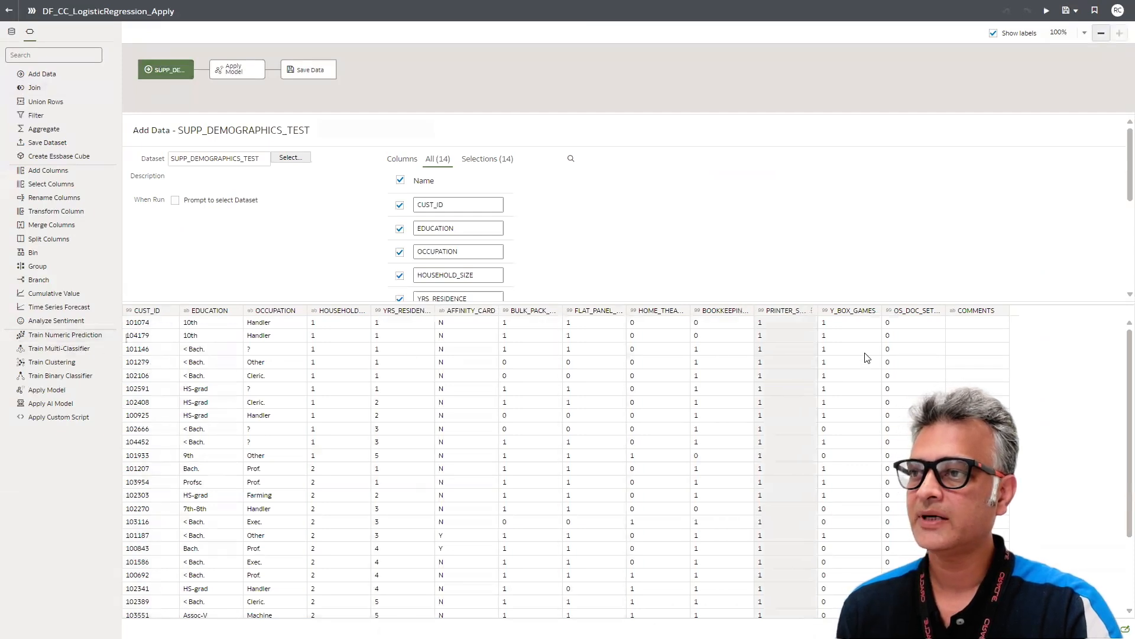
# Step: Review the Apply Model step's selected model, output columns, parameters such as Predict Value Threshold %, and input column mappings
pyautogui.click(227, 72)
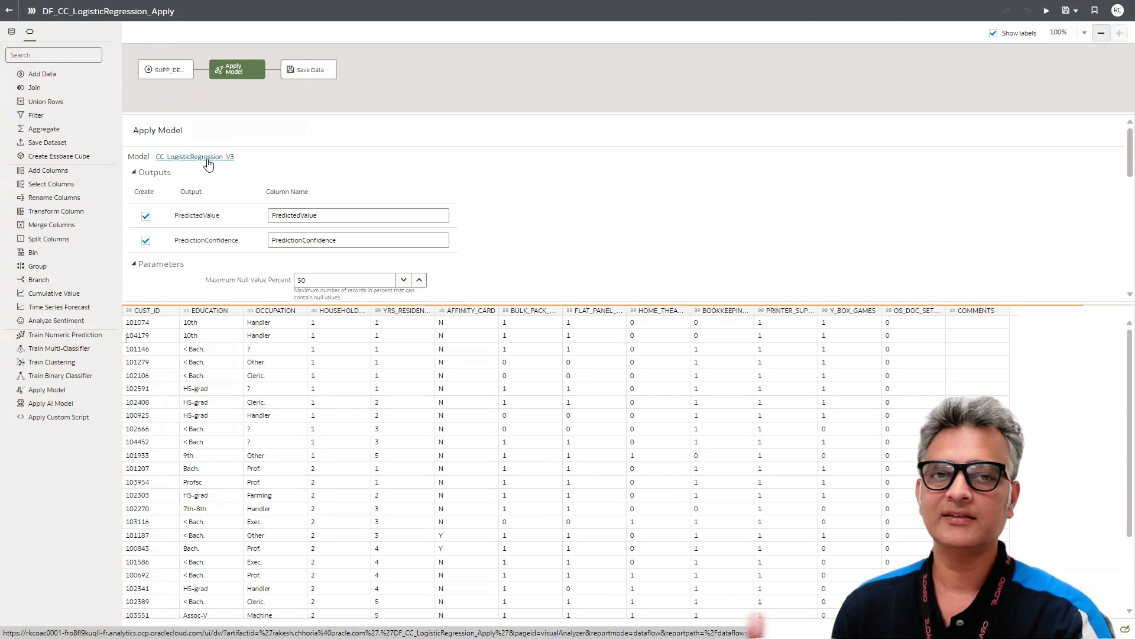
pyautogui.scroll(-1, 536, 221)
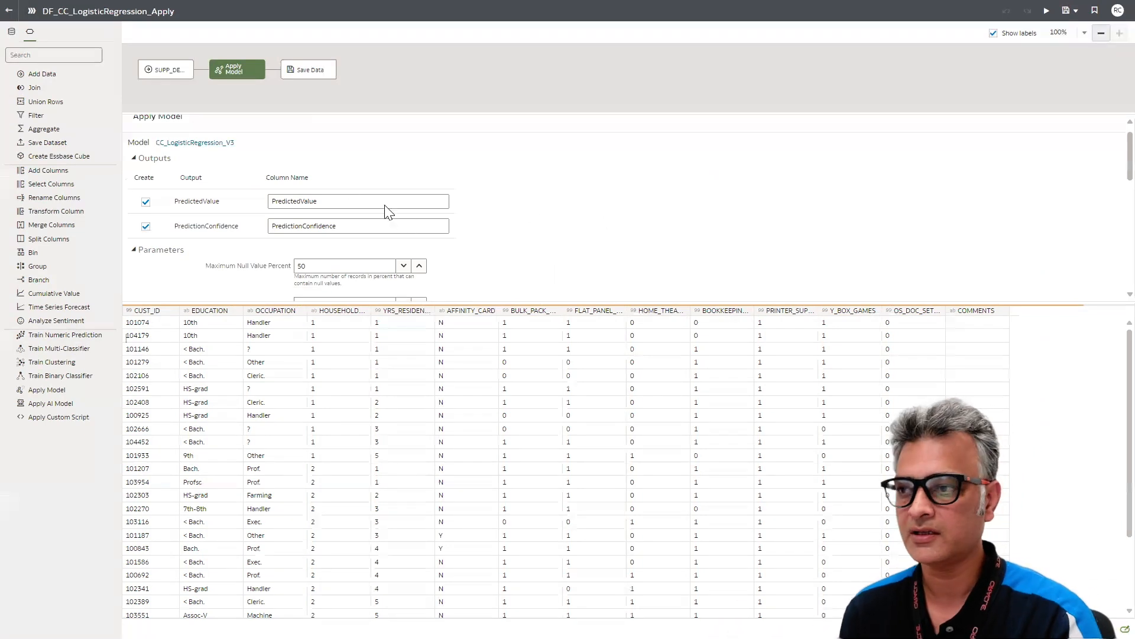
pyautogui.scroll(1, 373, 190)
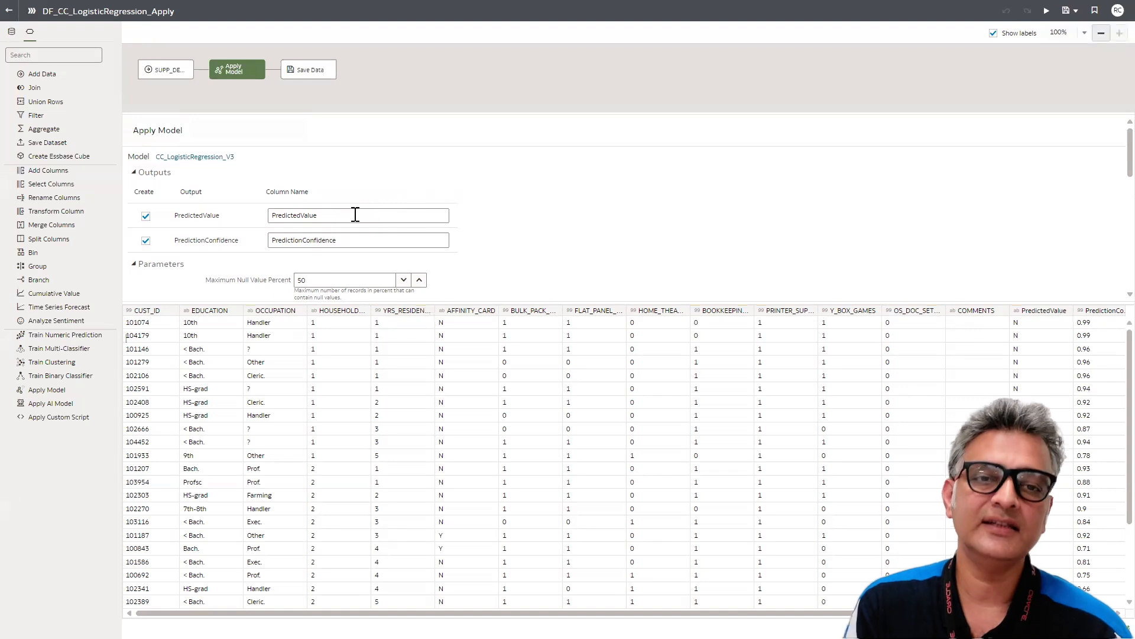
pyautogui.scroll(-2, 577, 258)
pyautogui.scroll(-5, 566, 255)
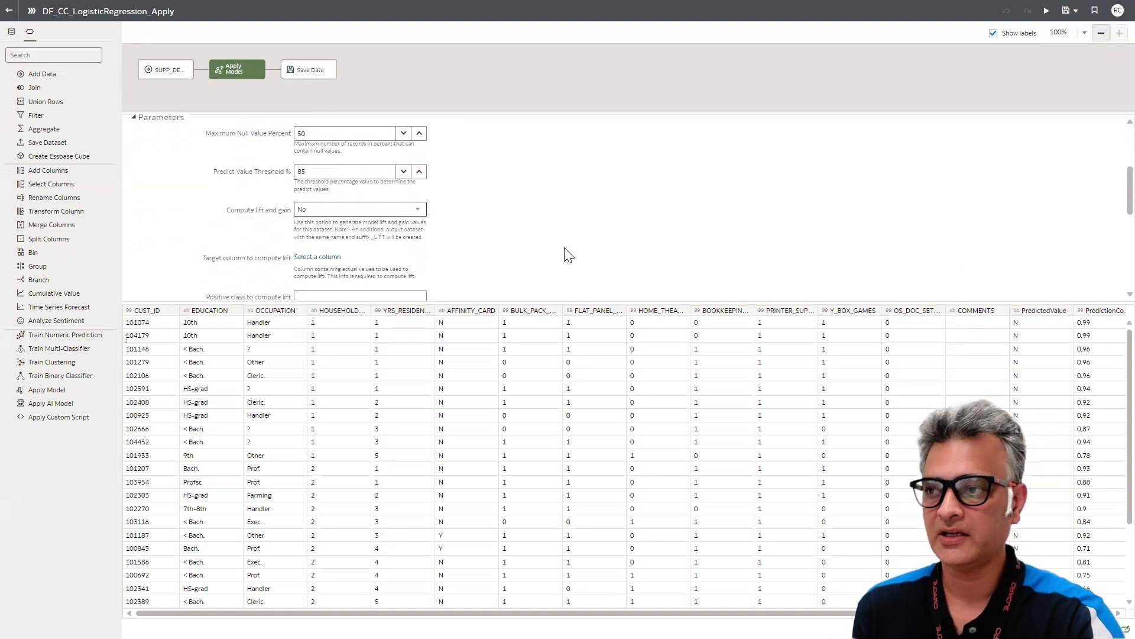
pyautogui.scroll(-2, 333, 189)
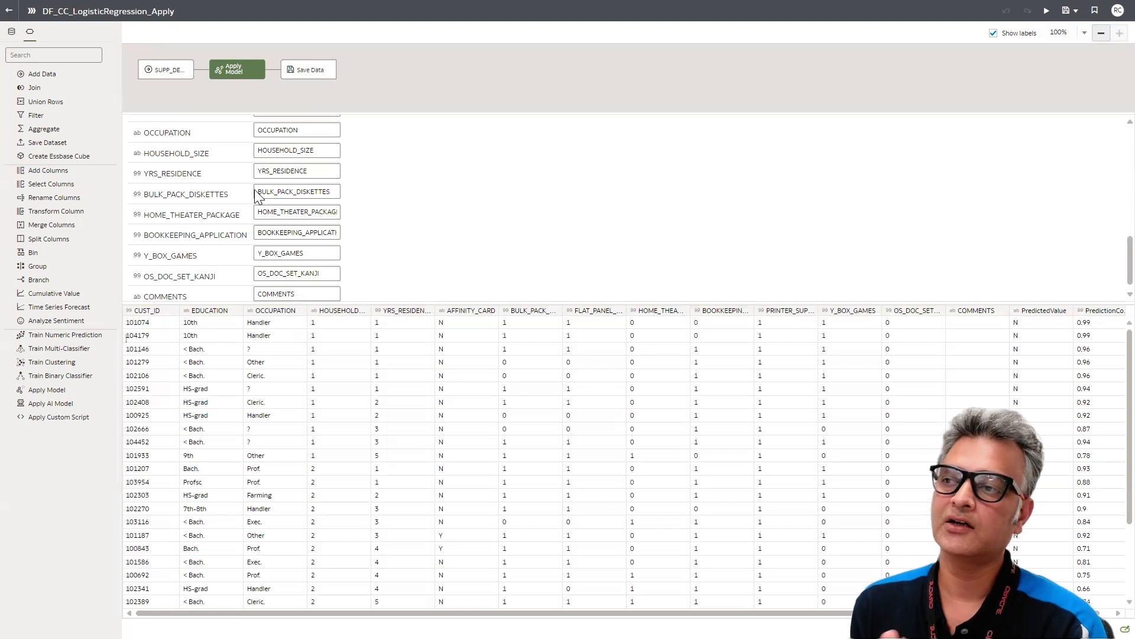
pyautogui.scroll(-1, 372, 224)
pyautogui.scroll(5, 374, 224)
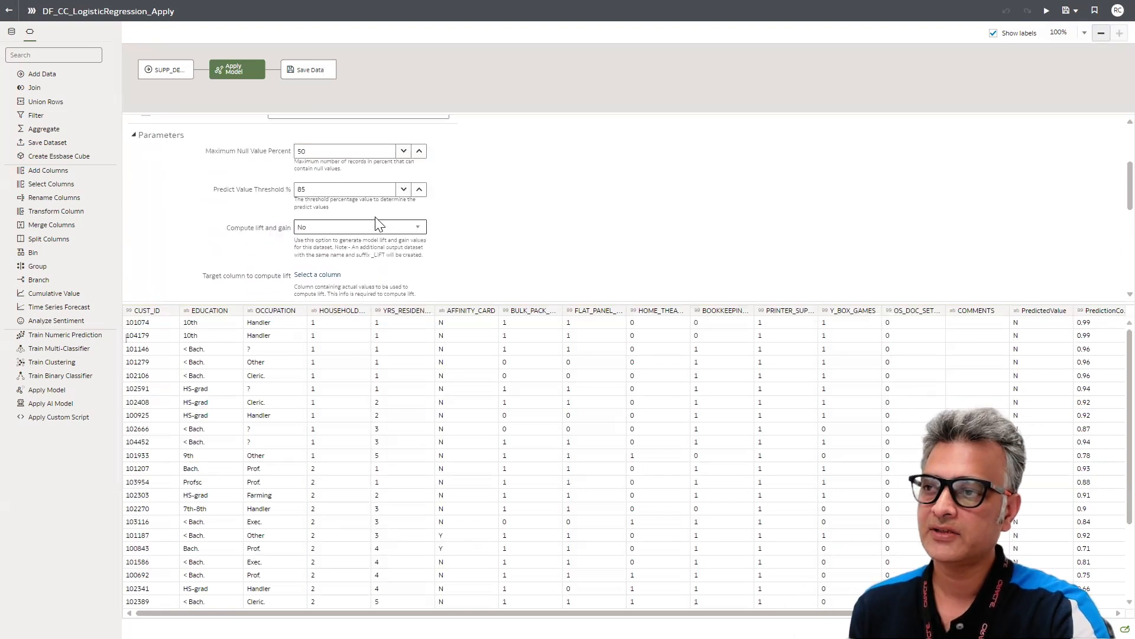
pyautogui.scroll(-3, 514, 236)
pyautogui.scroll(-3, 514, 251)
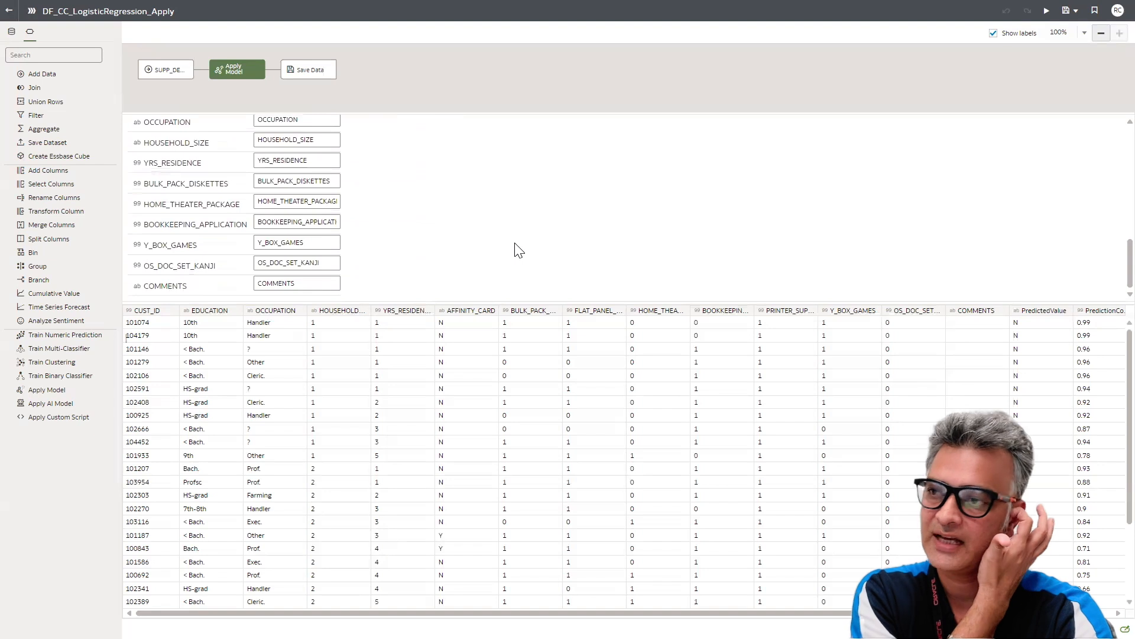
pyautogui.scroll(5, 518, 250)
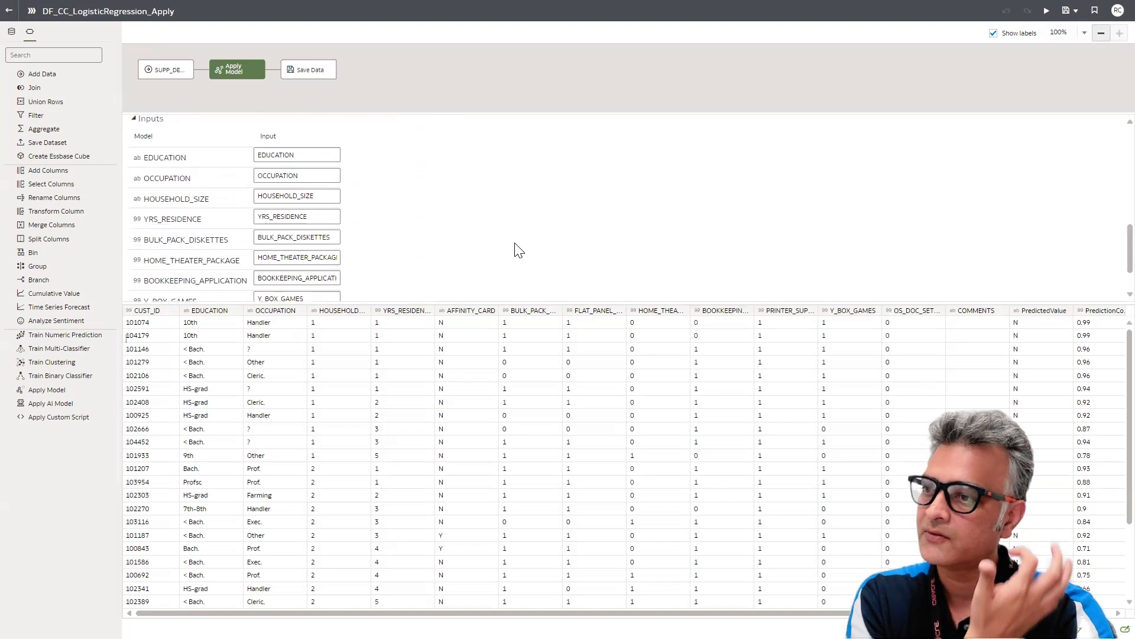
# Step: Check the output dataset name in the Save Data step of DF_CC_LogisticRegression_Apply and close the flow
pyautogui.click(307, 72)
pyautogui.moveTo(306, 159); pyautogui.dragTo(193, 157)
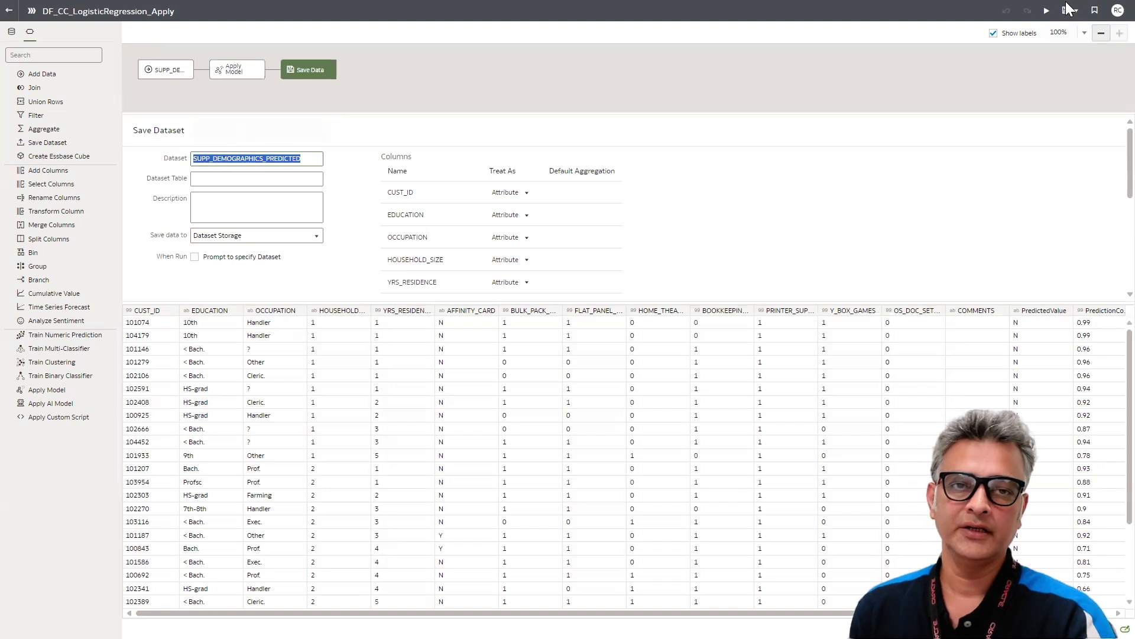
pyautogui.click(8, 12)
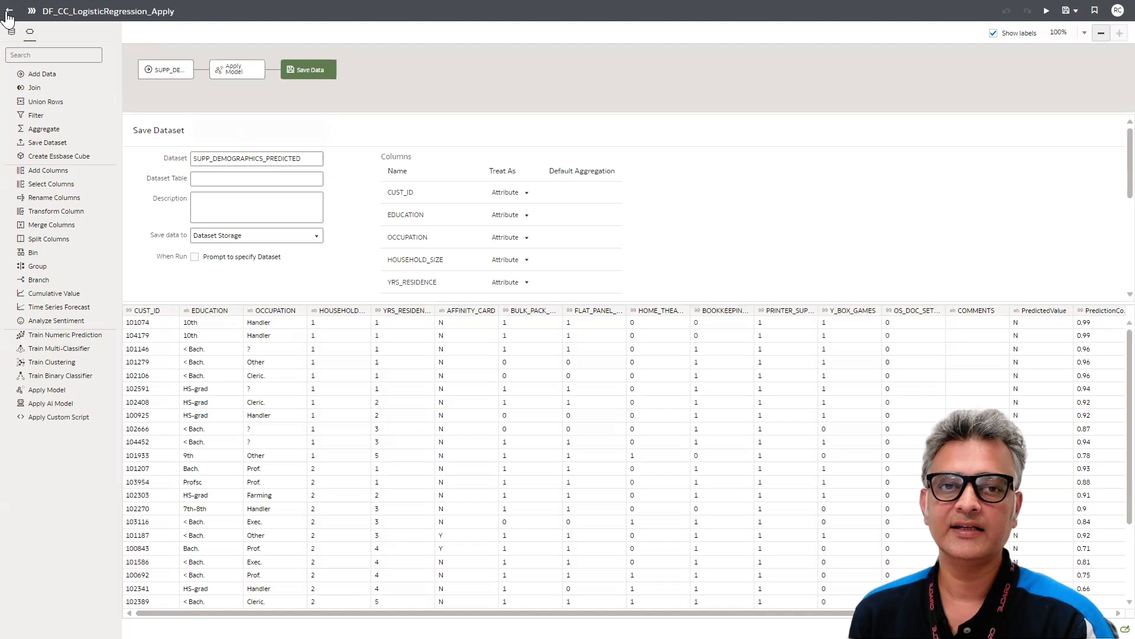
# Step: Open the LR Output Analysis workbook from the catalog in author mode, examine predicted customers by household size, occupation and education, and close it
pyautogui.click(13, 10)
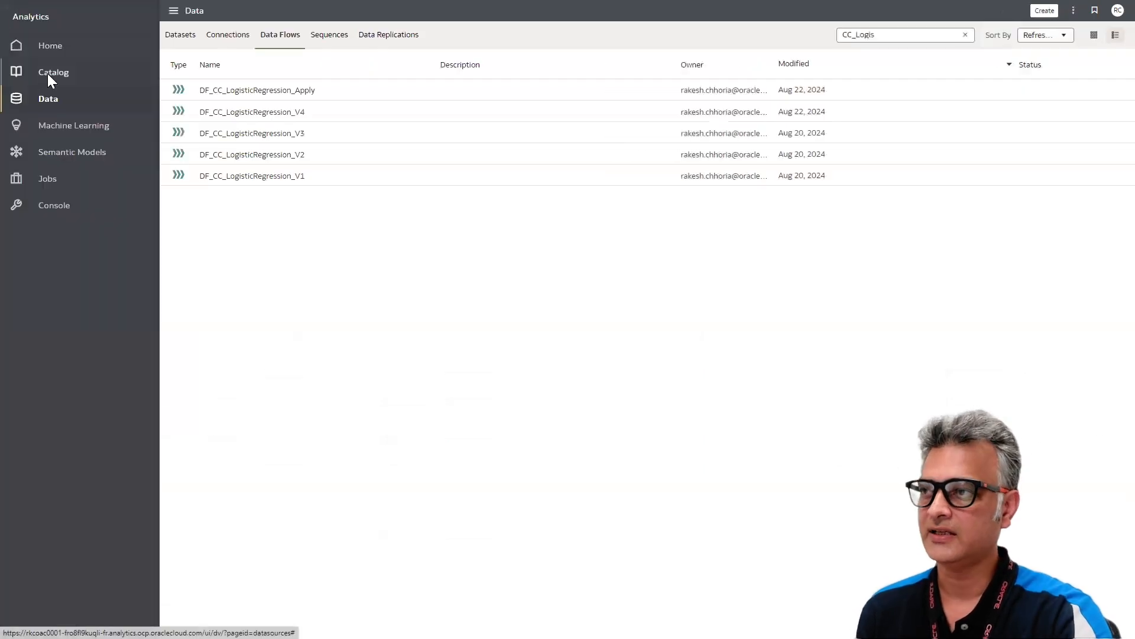
pyautogui.click(47, 74)
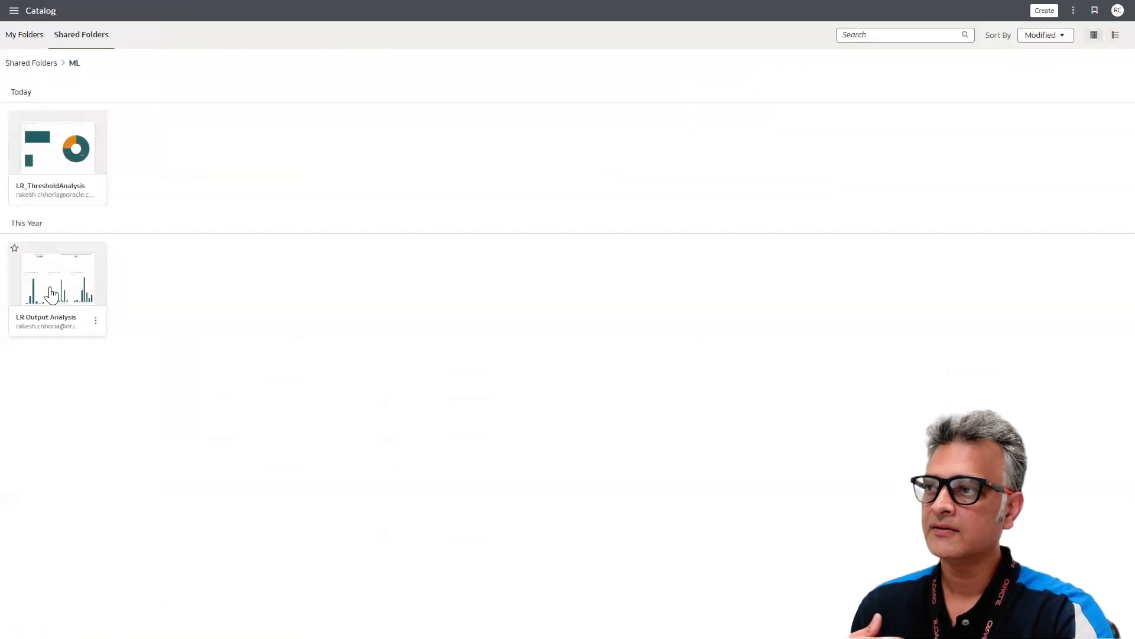
pyautogui.click(32, 296)
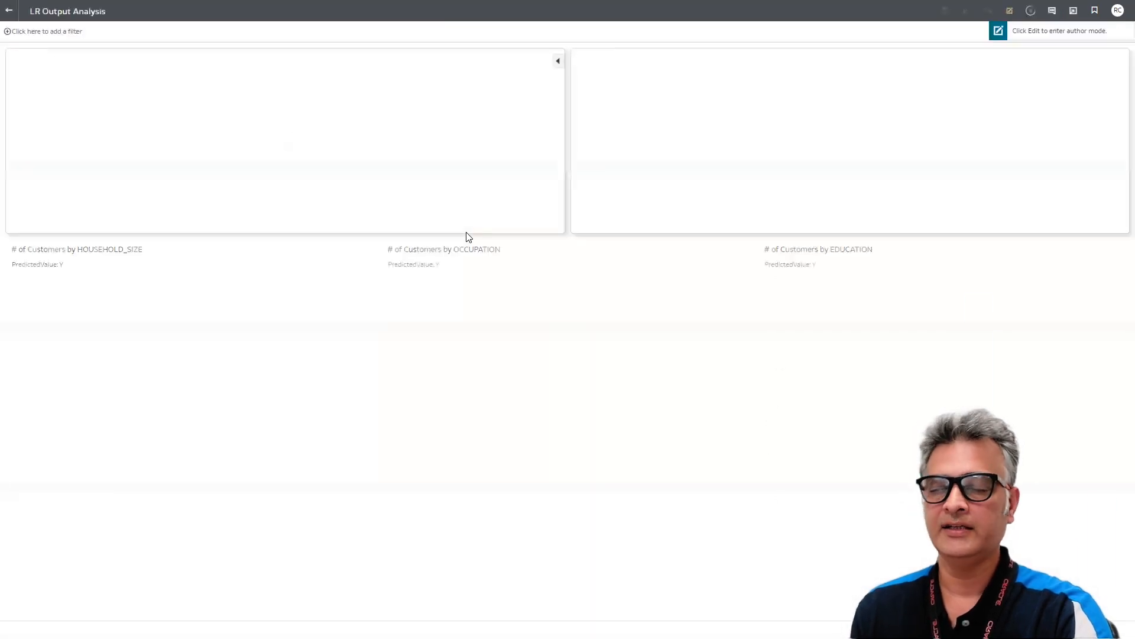
pyautogui.click(1010, 12)
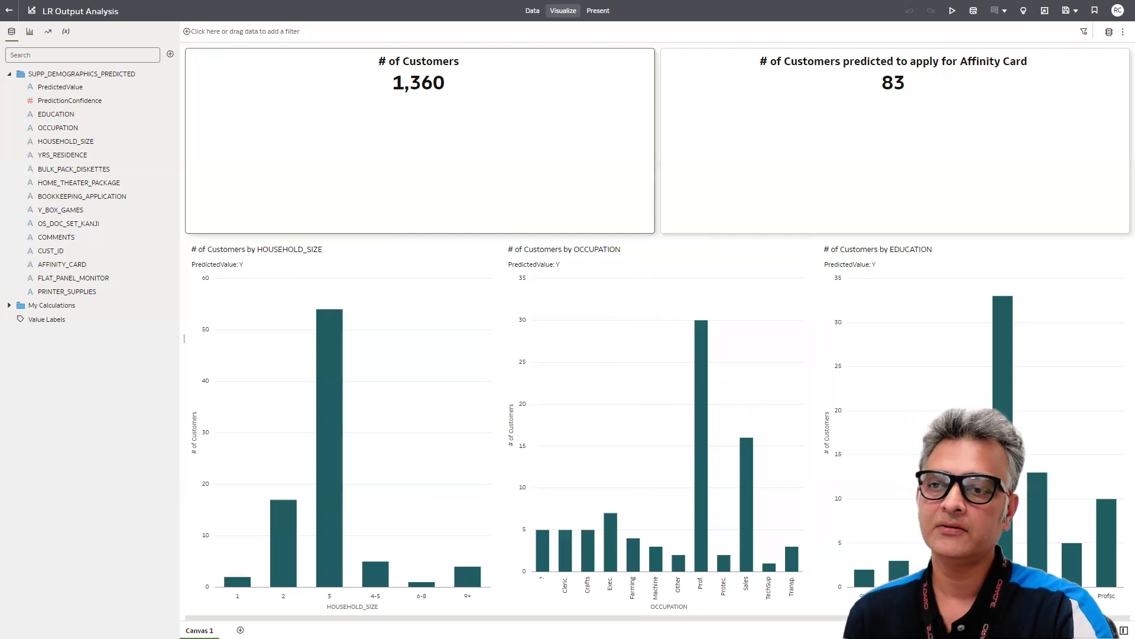
pyautogui.moveTo(703, 562)
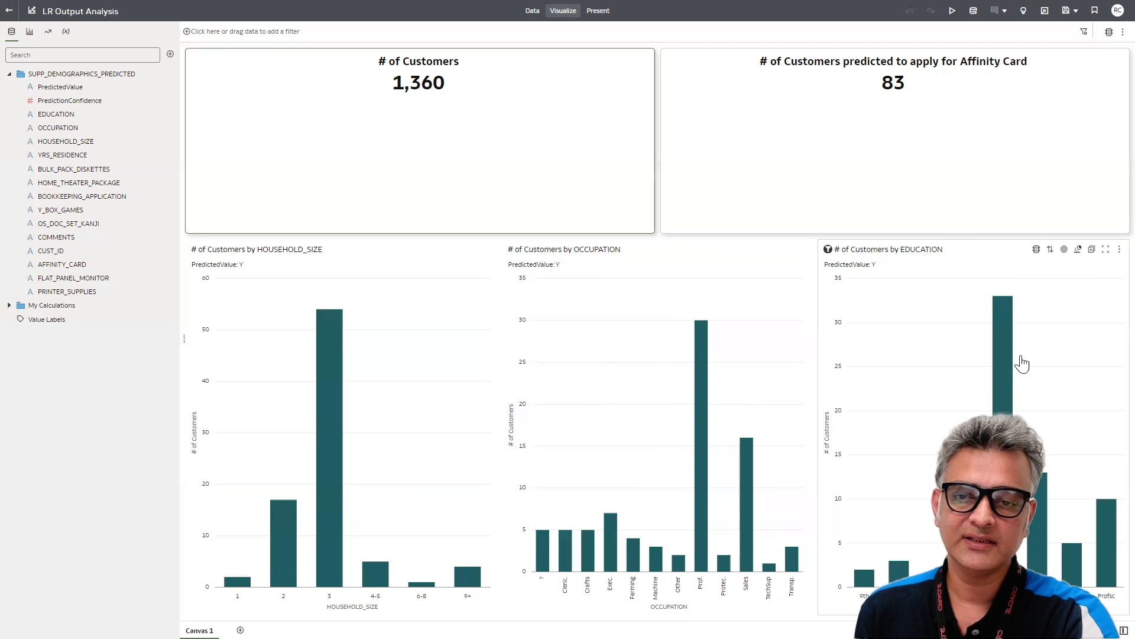
pyautogui.moveTo(1006, 325)
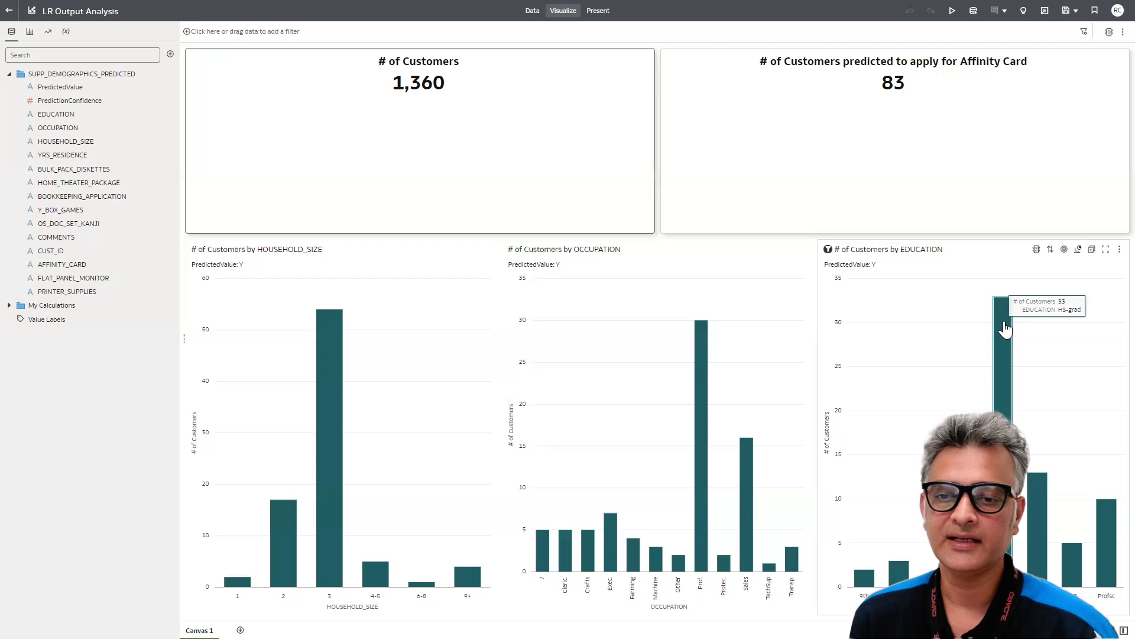
pyautogui.click(9, 12)
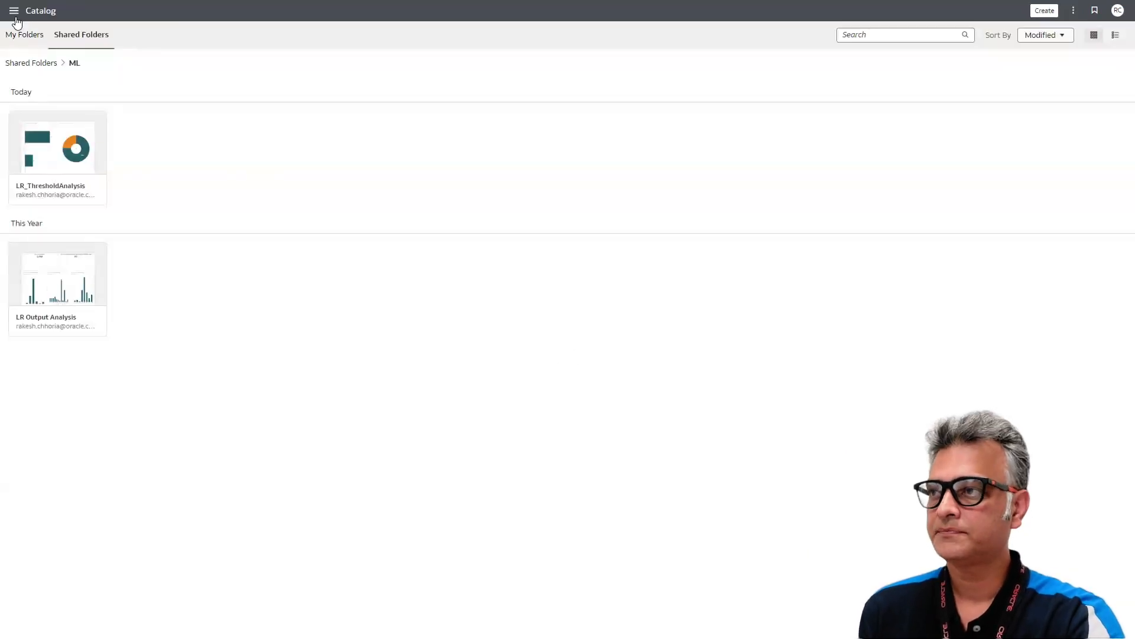
# Step: Reopen the data flow DF_CC_LogisticRegression_Apply and change the model in its Apply Model step to CC_LogisticRegression_V2
pyautogui.click(14, 10)
pyautogui.click(45, 99)
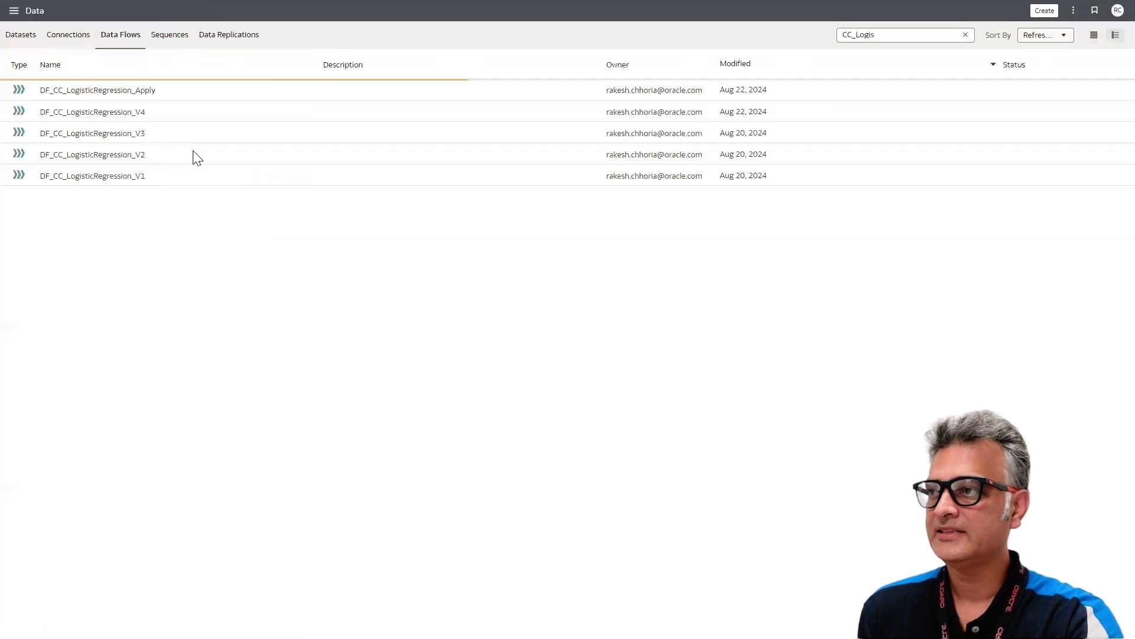
pyautogui.click(1120, 93)
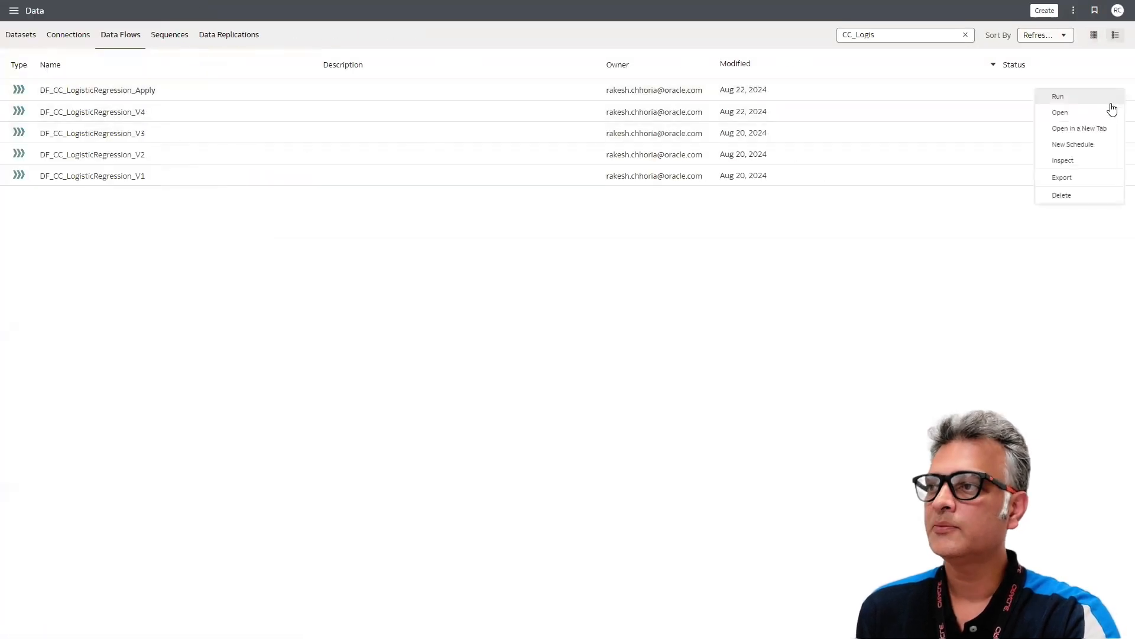
pyautogui.click(1113, 111)
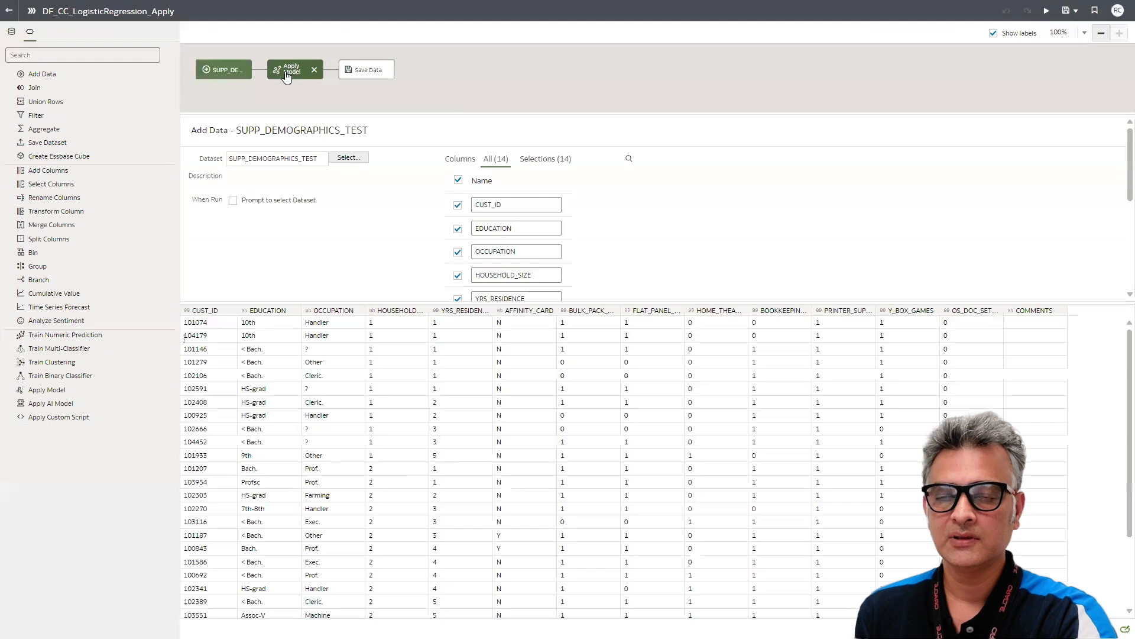
pyautogui.click(287, 75)
pyautogui.click(254, 157)
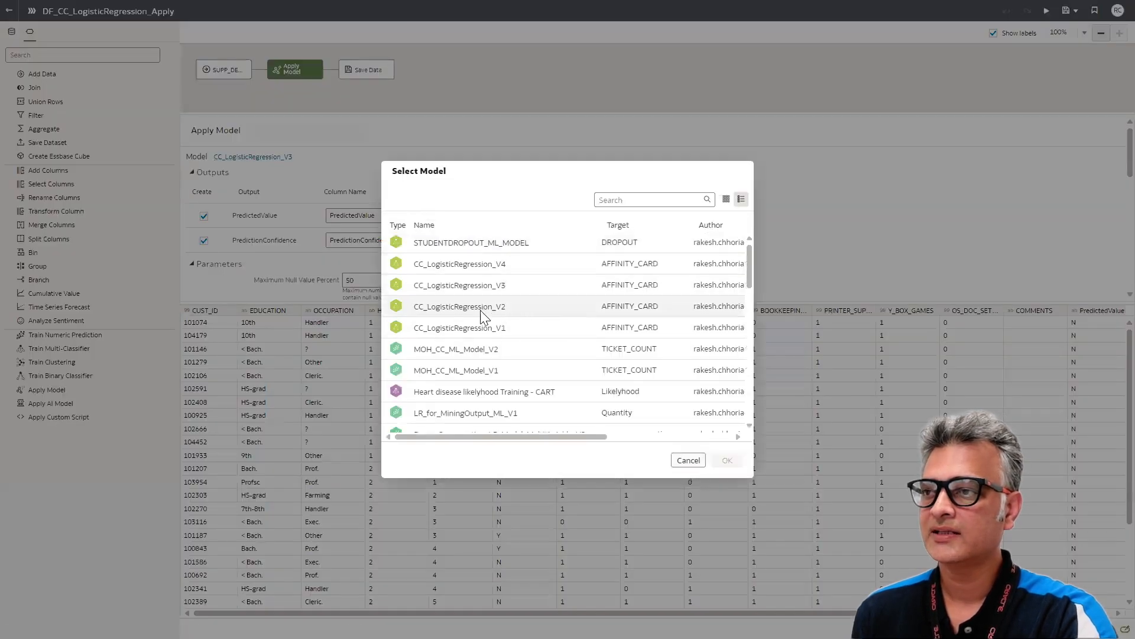
pyautogui.click(485, 305)
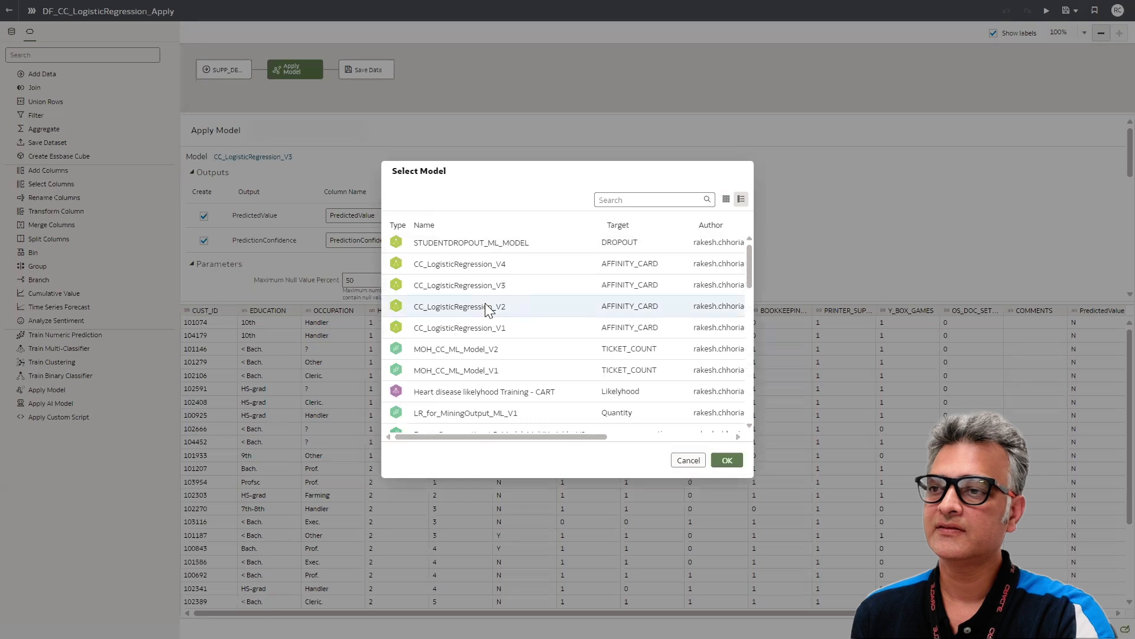
pyautogui.click(726, 461)
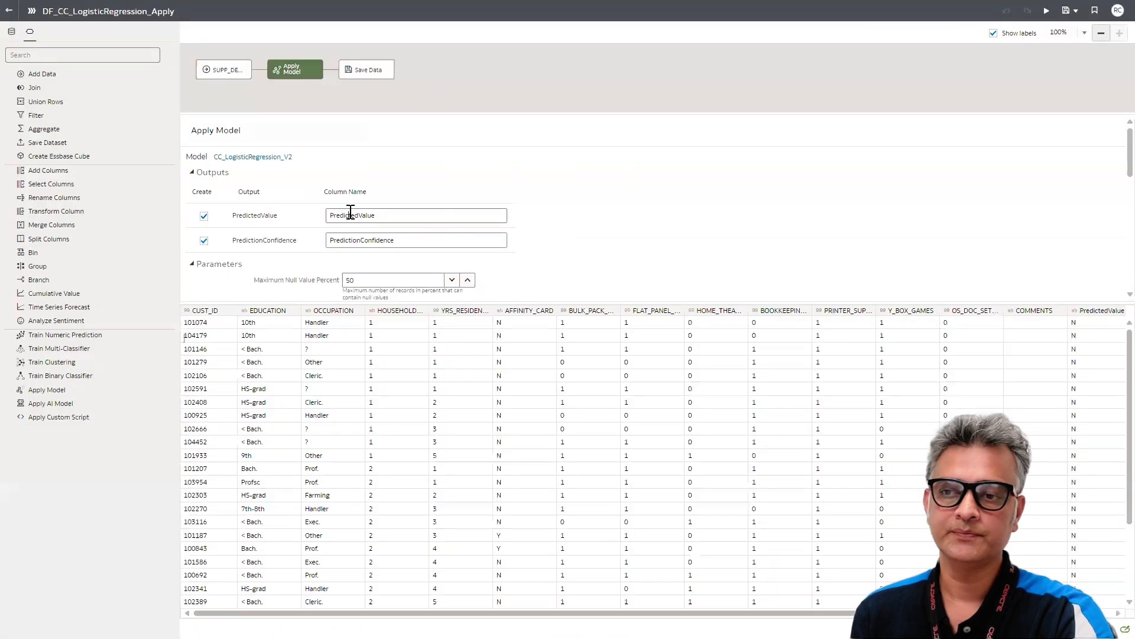
# Step: Review the output columns, prediction threshold and input mappings of the Apply Model step using CC_LogisticRegression_V2
pyautogui.click(377, 217)
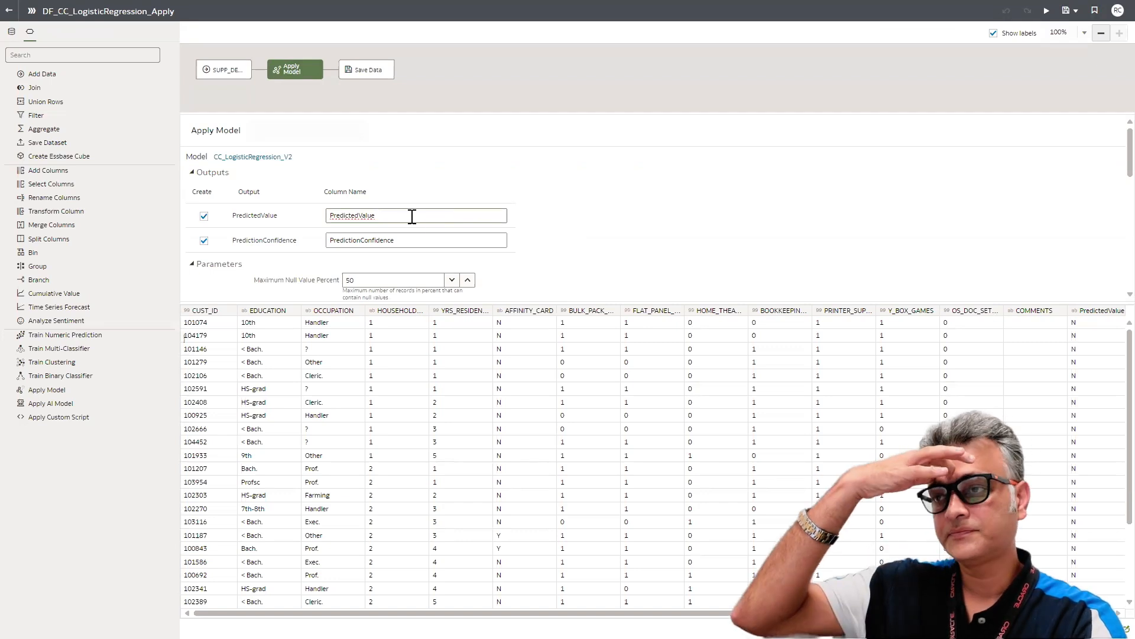
pyautogui.scroll(-2, 608, 240)
pyautogui.scroll(-5, 611, 240)
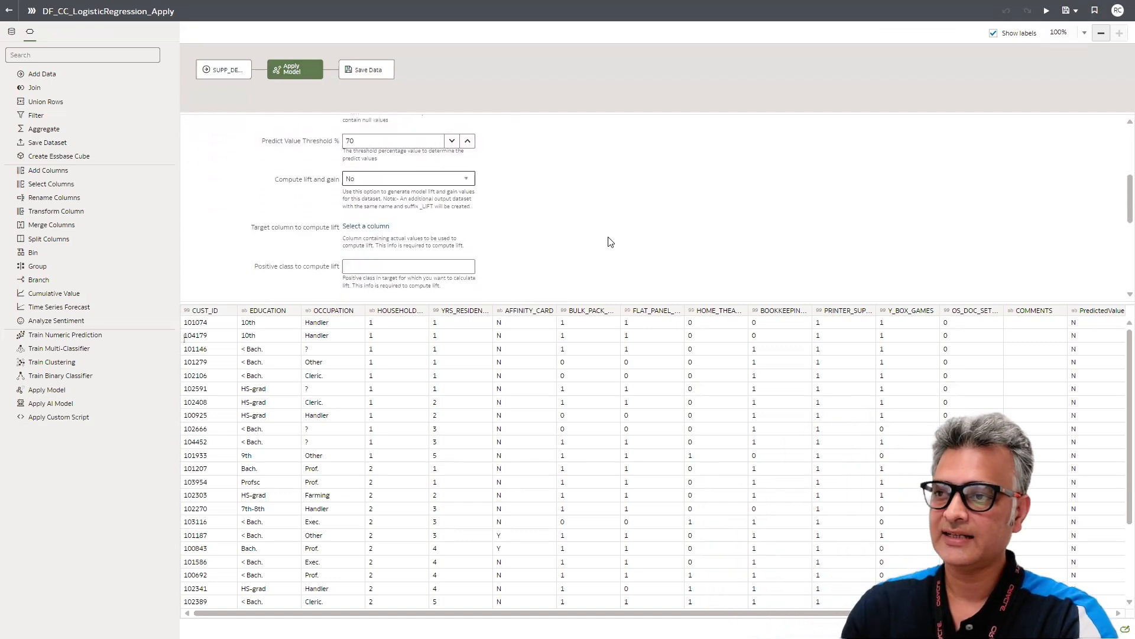
pyautogui.scroll(-3, 609, 234)
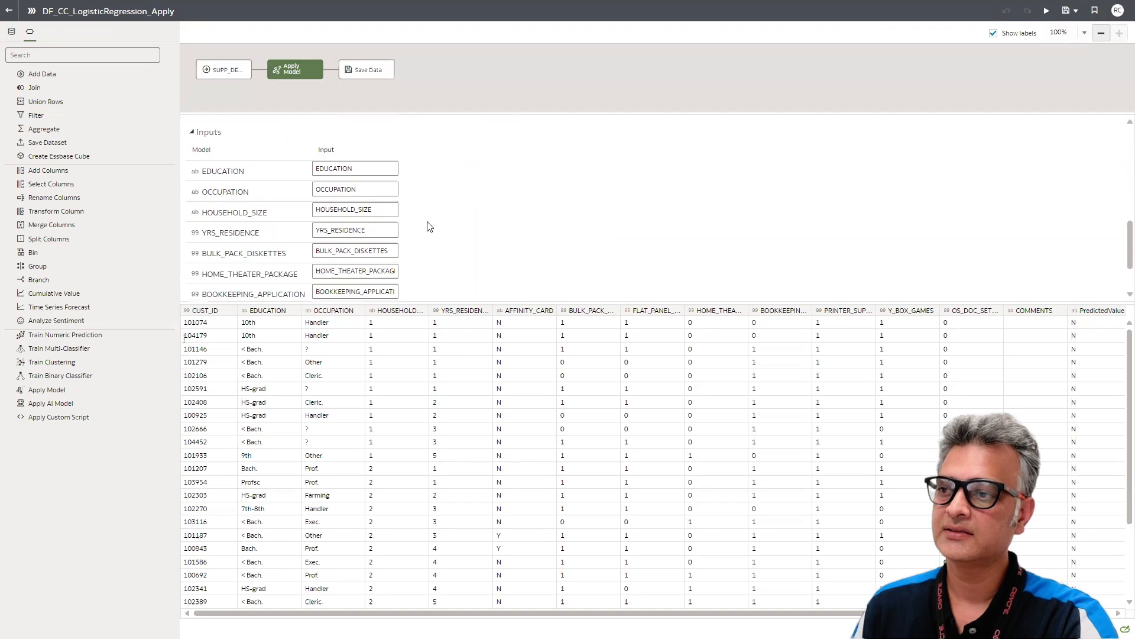
pyautogui.scroll(-2, 408, 216)
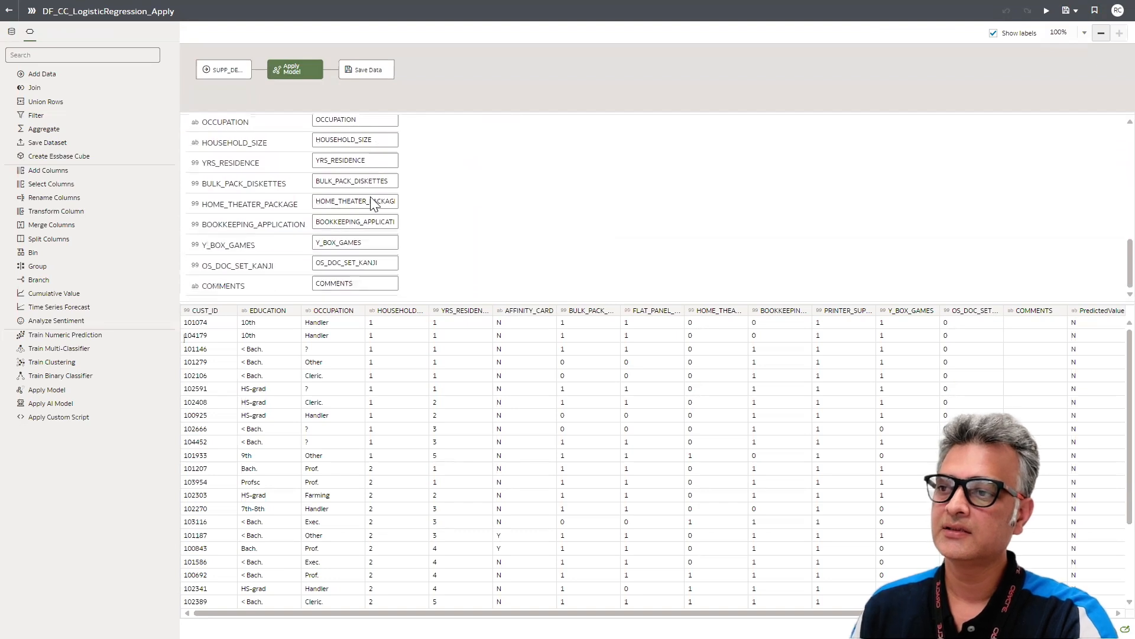
# Step: Check the Save Data step's output dataset, then save and run the data flow DF_CC_LogisticRegression_Apply
pyautogui.click(367, 71)
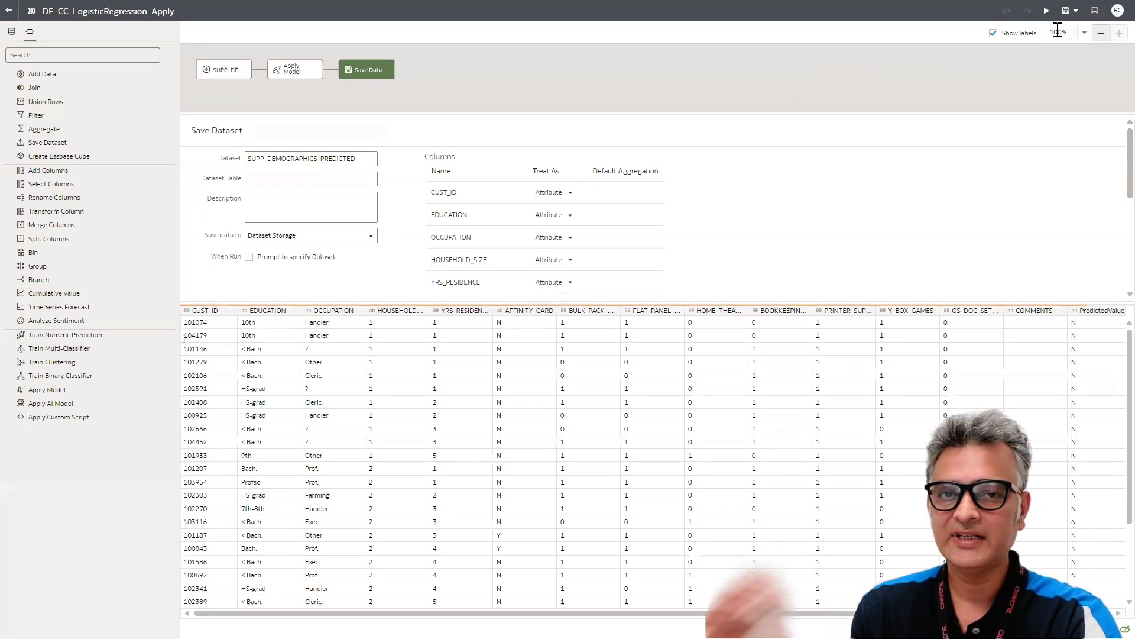
pyautogui.click(1067, 11)
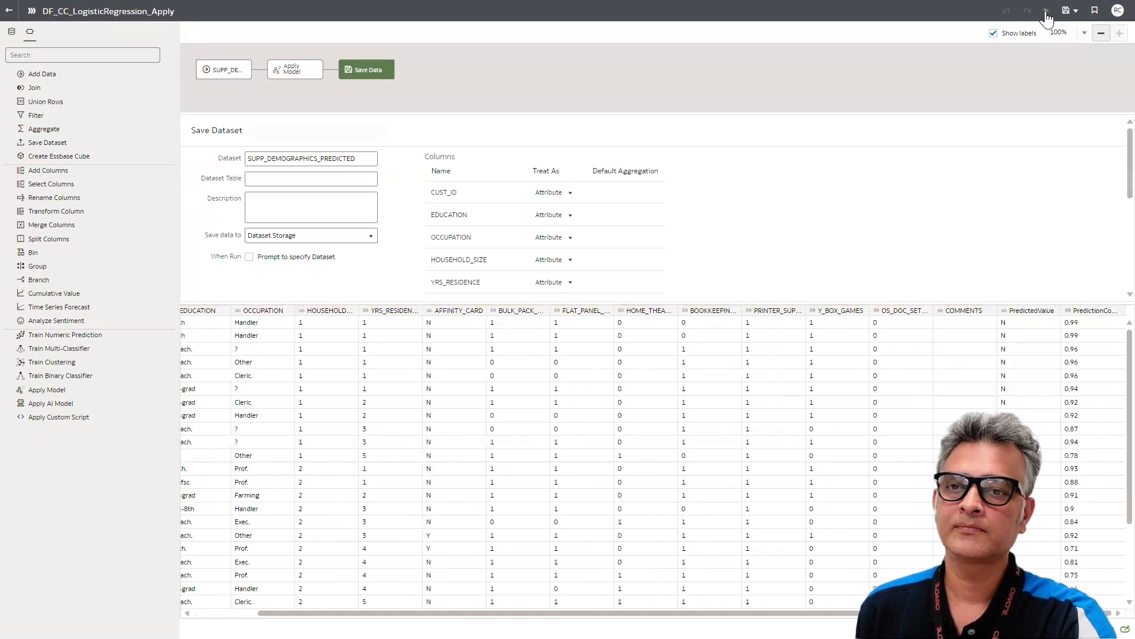
pyautogui.click(1046, 11)
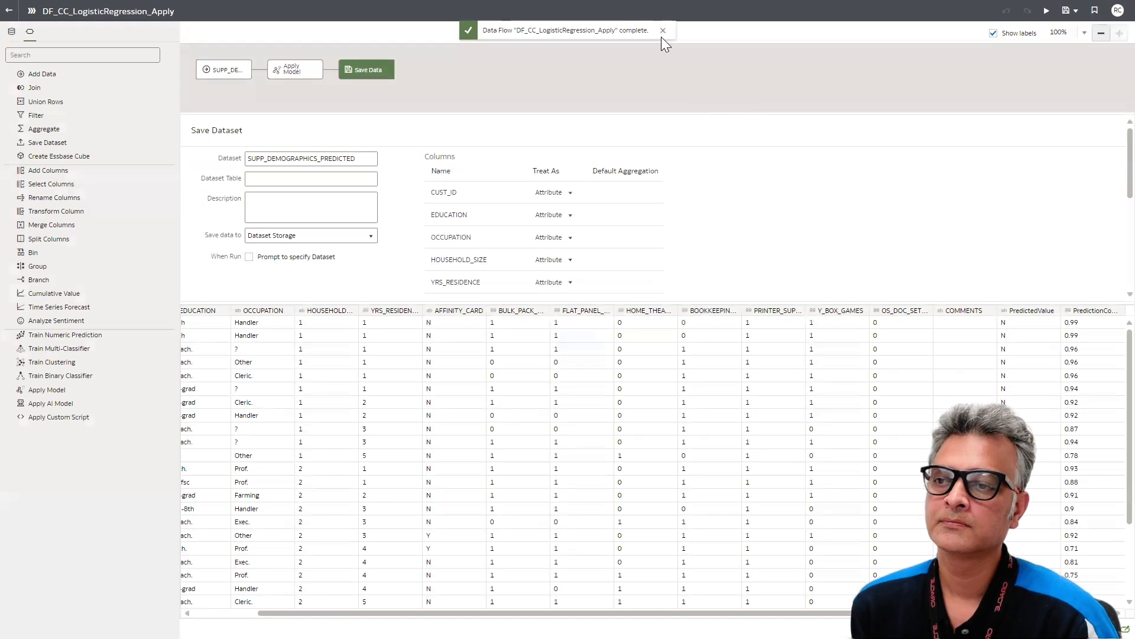
pyautogui.click(664, 30)
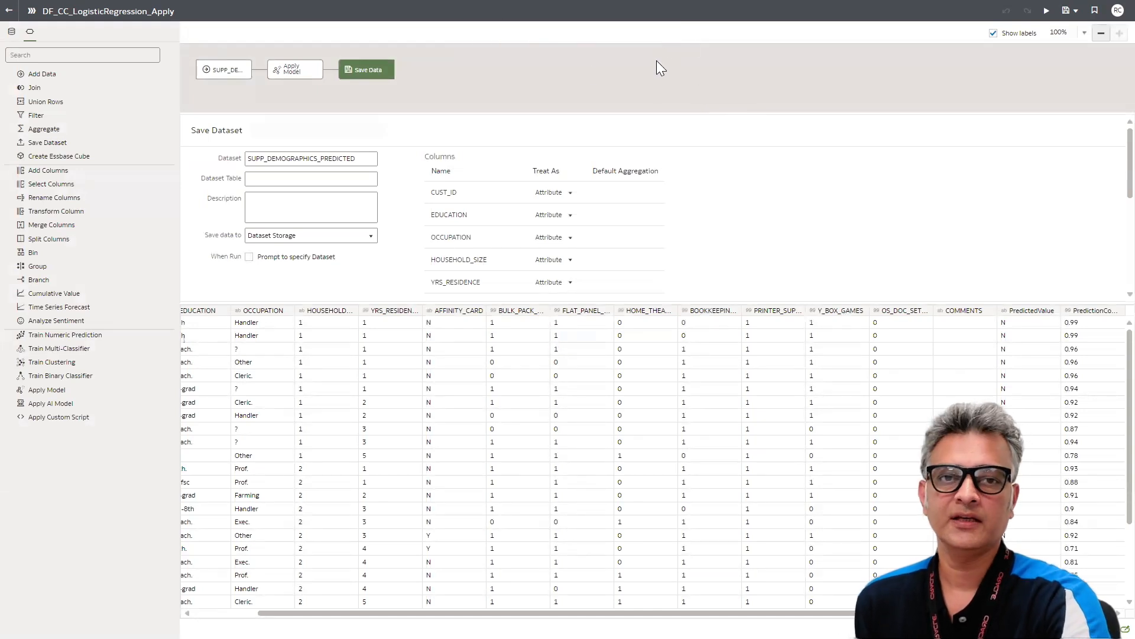
# Step: Leave the data flow, reopen the LR Output Analysis workbook in author mode to examine the refreshed predictions, and close it
pyautogui.click(9, 12)
pyautogui.click(12, 10)
pyautogui.click(41, 72)
pyautogui.click(49, 299)
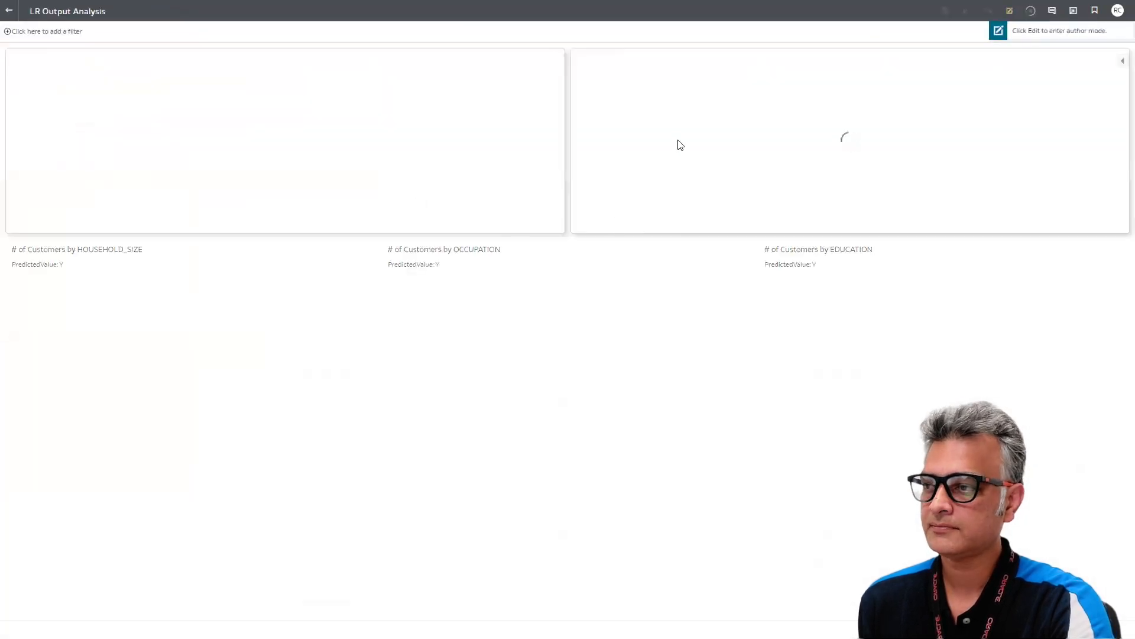
pyautogui.click(1010, 11)
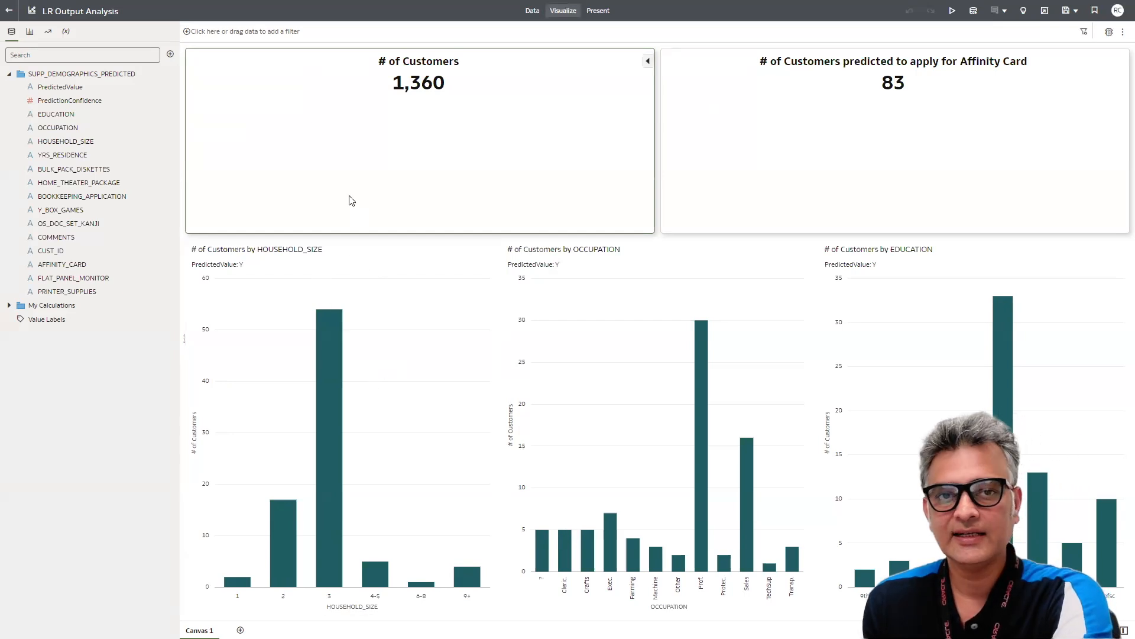
pyautogui.click(9, 10)
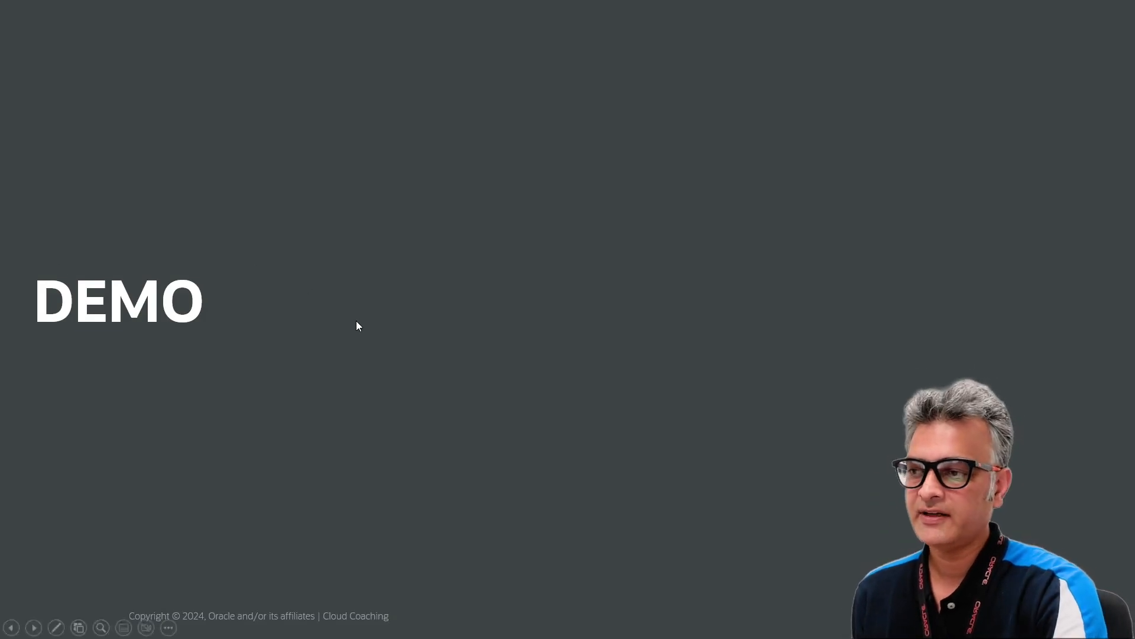
pyautogui.click(356, 320)
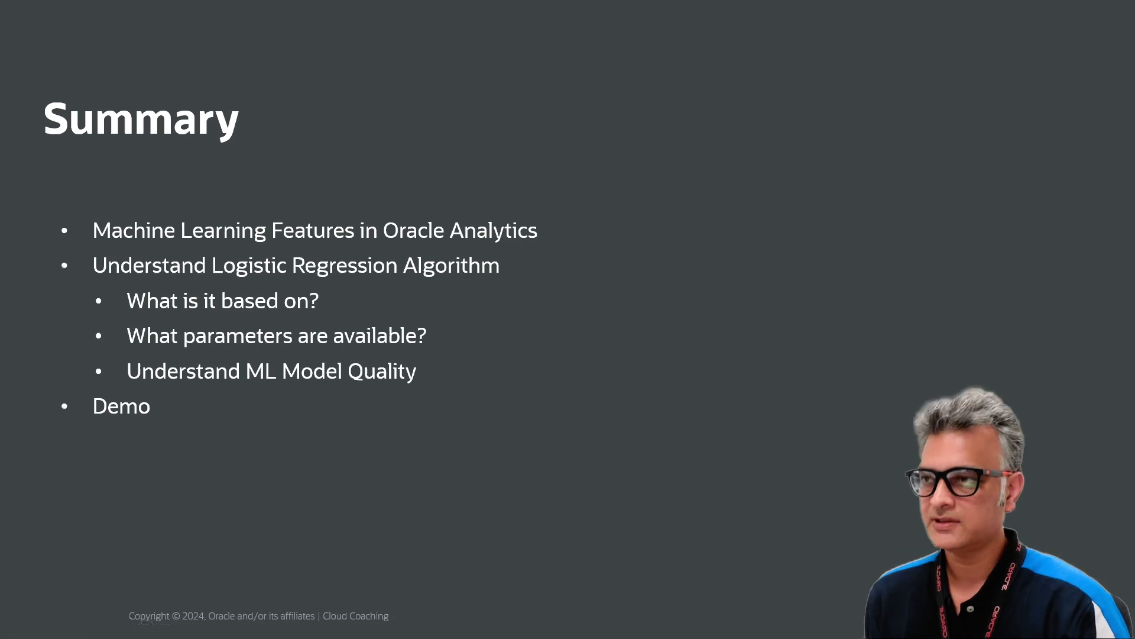